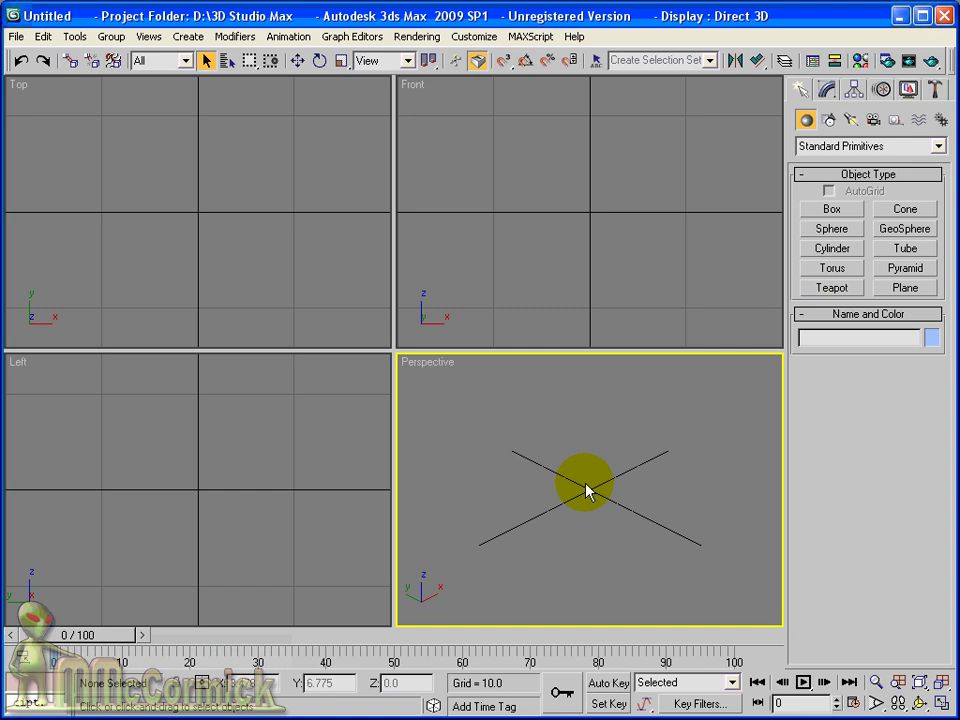
- Draw an upright 250 × 250 plane in the Front viewport and orbit to view it at an angle
left_click(903, 288)
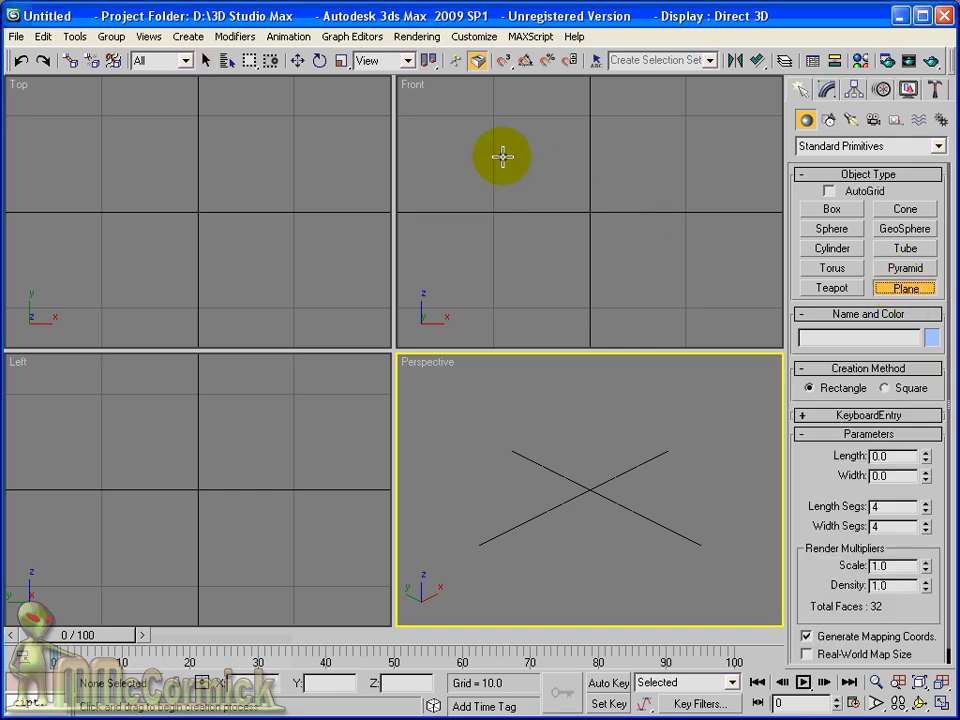
mouse_move(470, 108)
left_mouse_down()
mouse_move(563, 229)
mouse_move(683, 305)
left_mouse_up()
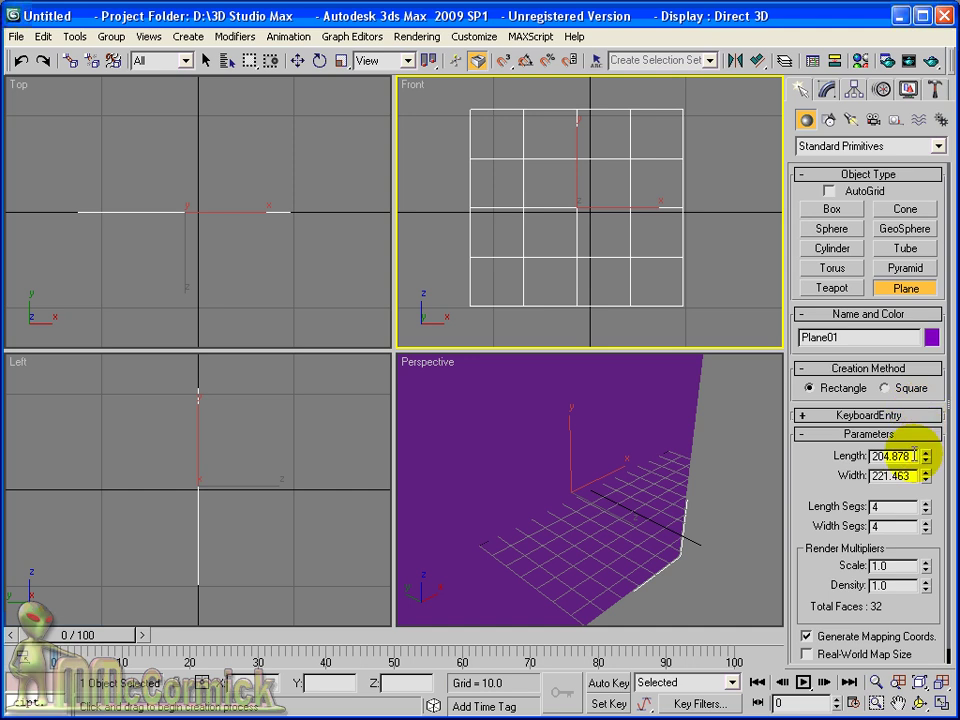
left_click(880, 456)
type("0")
key("Tab")
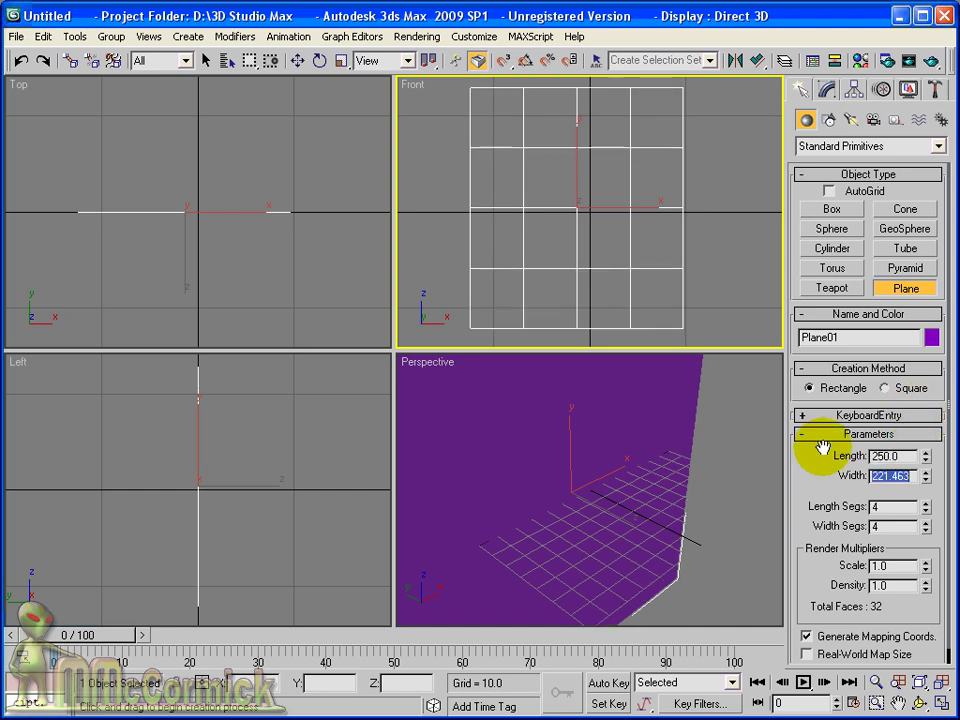
type("250")
key("Tab")
right_click(617, 261)
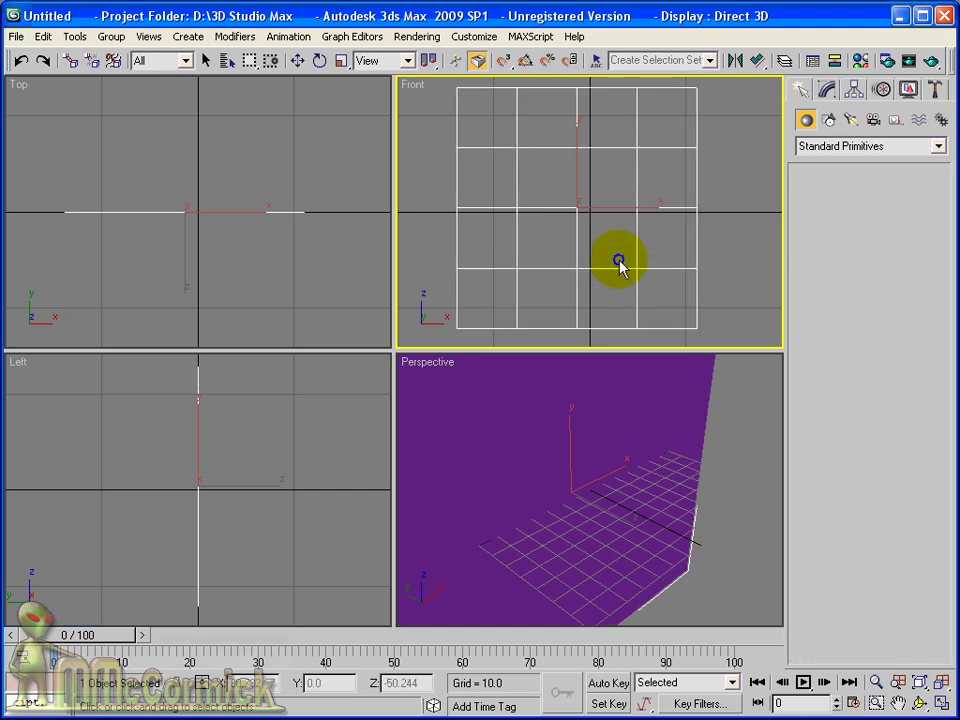
scroll(615, 238, "down", 3)
mouse_move(647, 200)
middle_mouse_down("alt")
mouse_move(617, 221)
mouse_move(600, 195)
middle_mouse_up("alt")
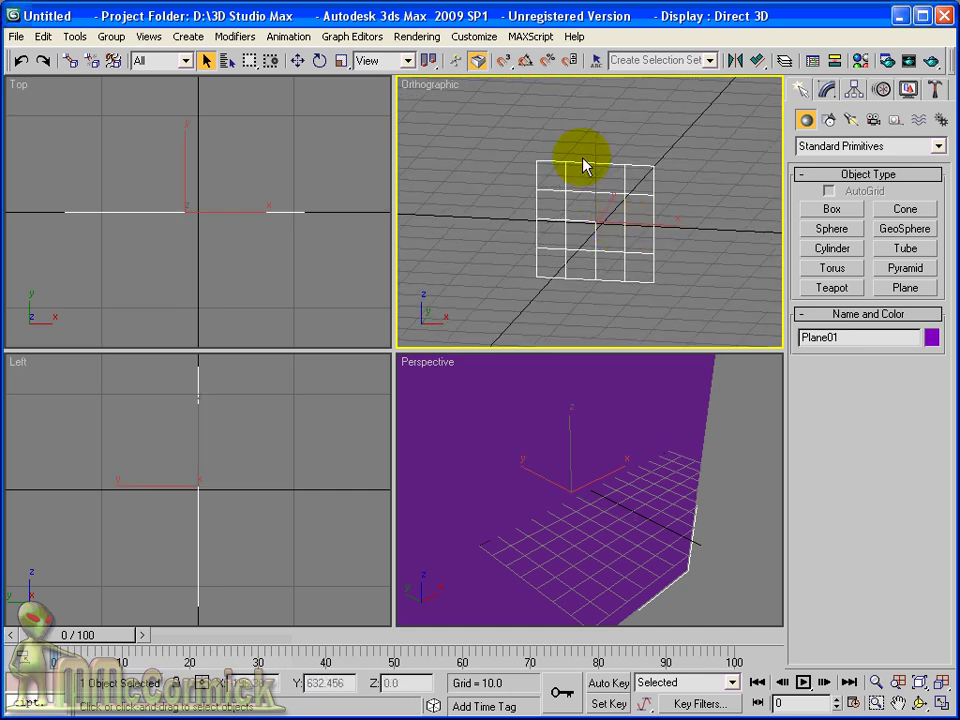
- With angle snap on, Shift-rotate the plane 90° on Z to create a perpendicular copy
left_click(319, 63)
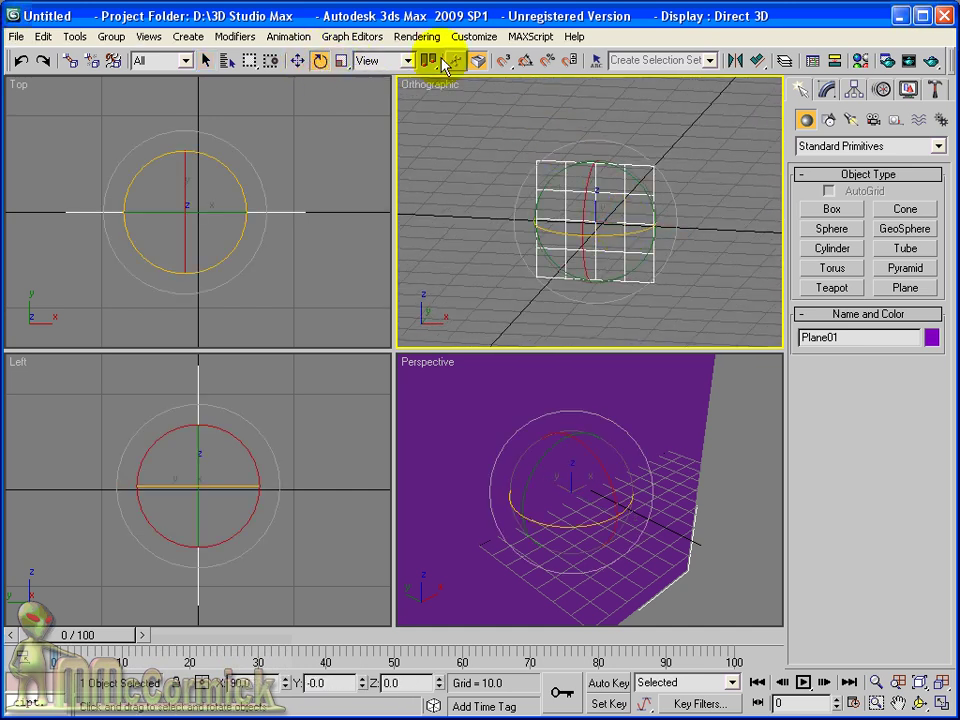
left_click(526, 61)
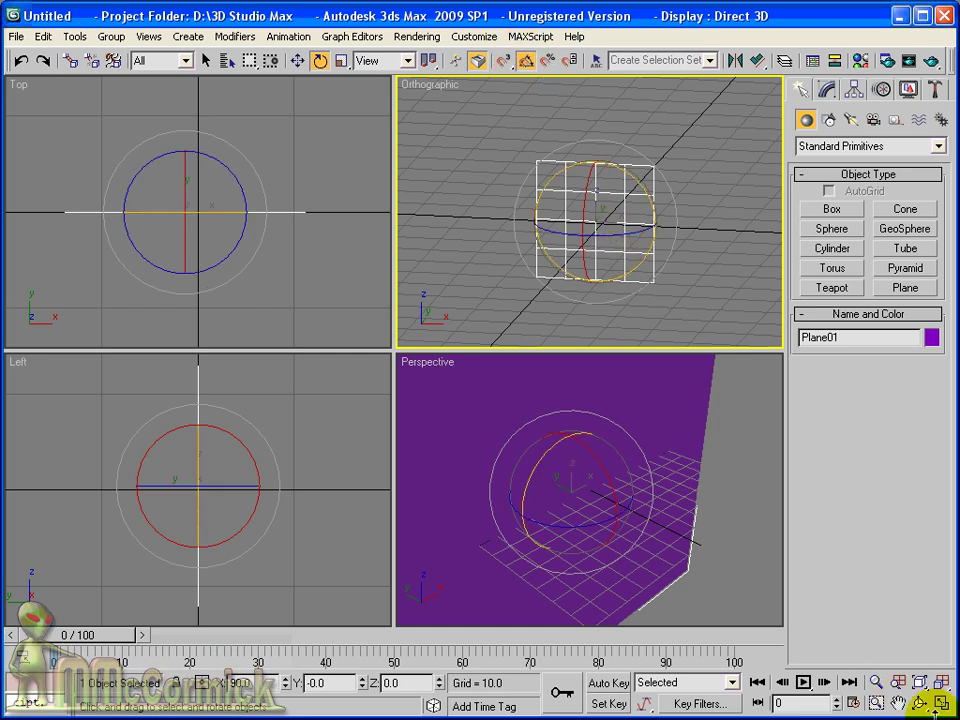
left_click(941, 704)
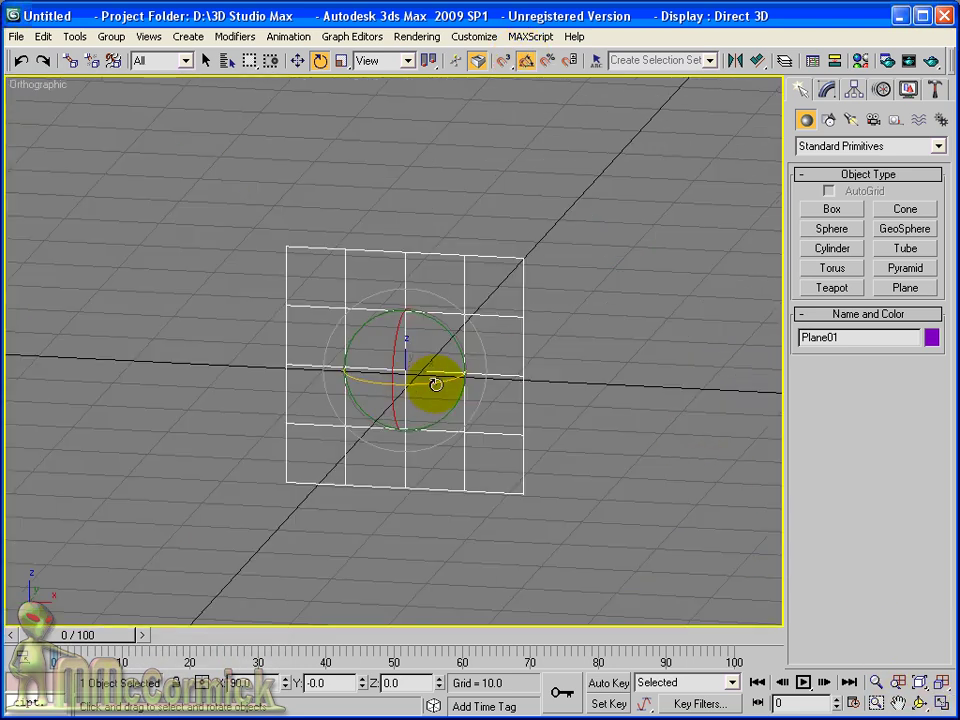
mouse_move(432, 384)
left_mouse_down("shift")
mouse_move(514, 367)
mouse_move(522, 375)
left_mouse_up("shift")
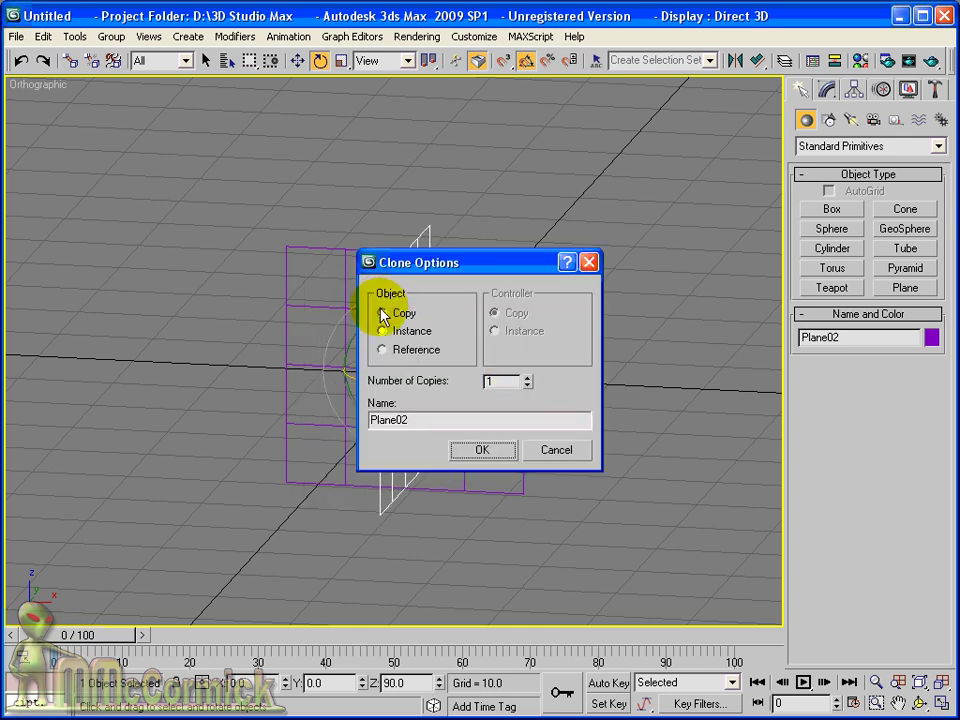
left_click(489, 451)
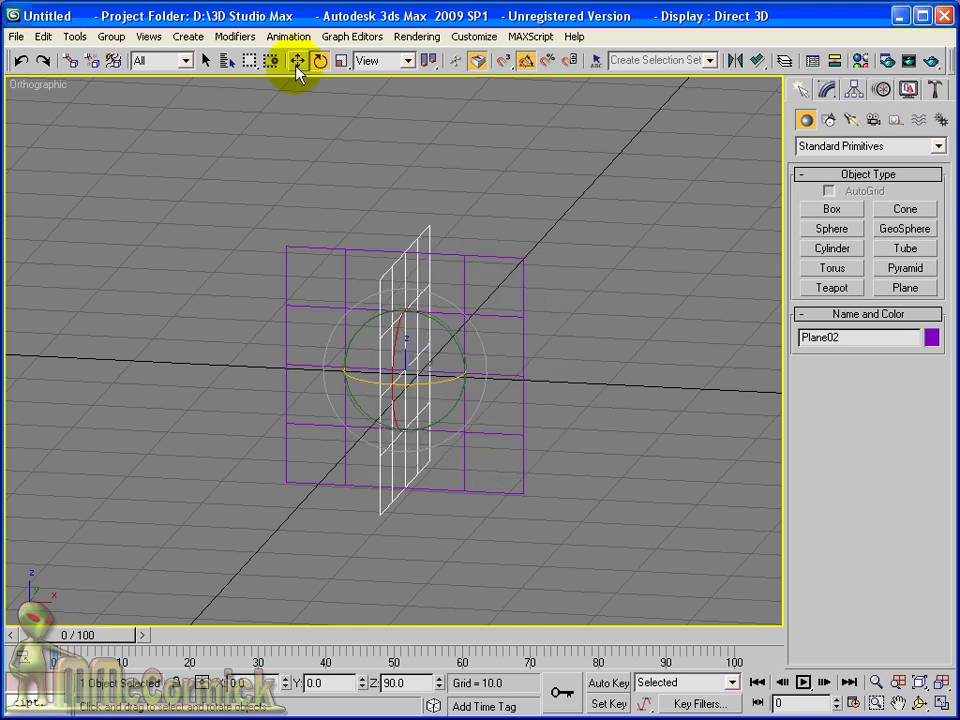
- Slide the copy left along X, then align its edge with the first plane in Top view
left_click(298, 60)
left_click_drag(462, 372, 320, 365)
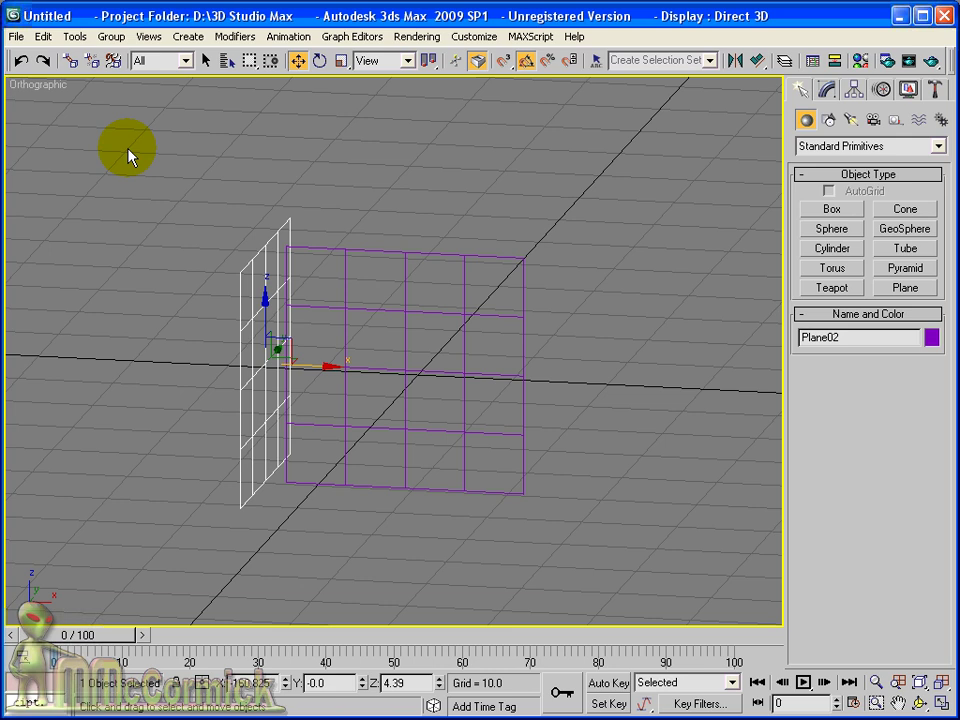
right_click(30, 84)
mouse_move(90, 92)
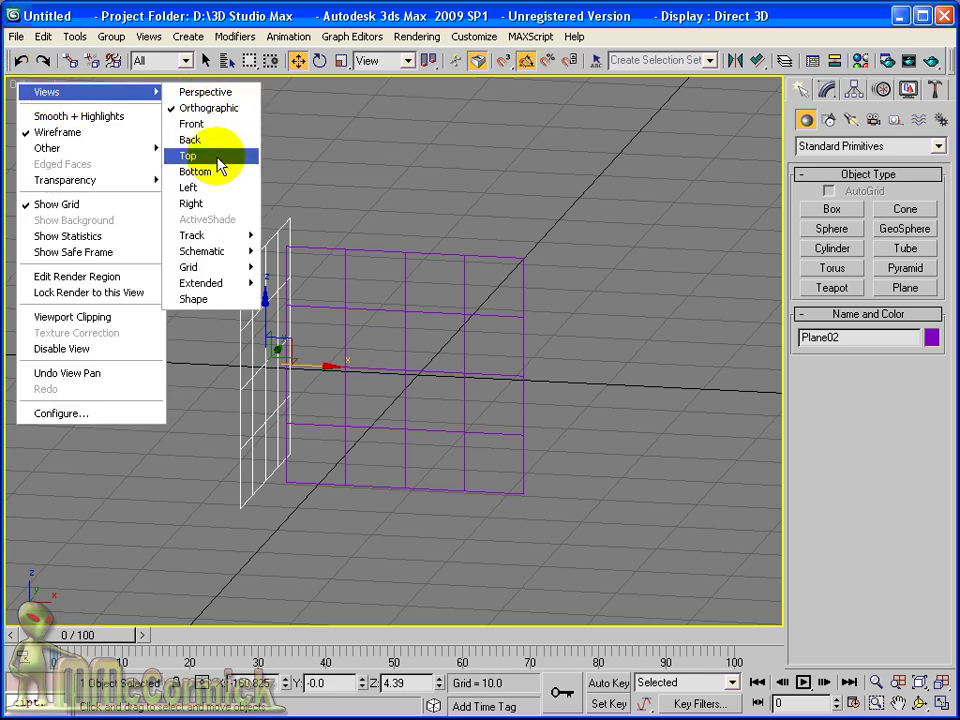
left_click(218, 156)
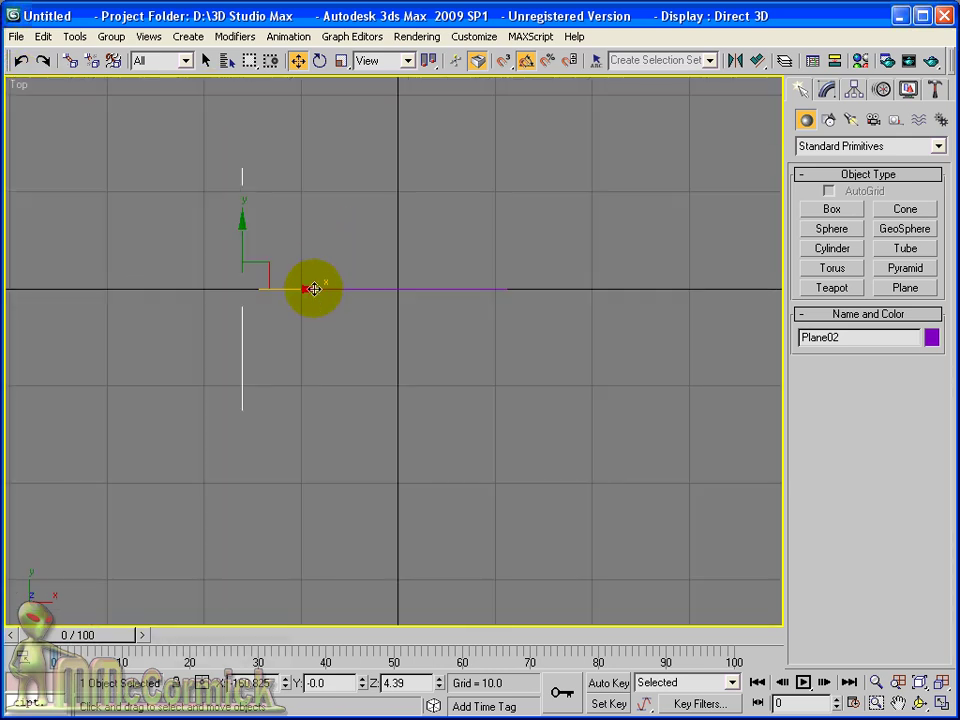
mouse_move(267, 259)
left_mouse_down()
mouse_move(266, 341)
mouse_move(283, 375)
mouse_move(278, 362)
left_mouse_up()
scroll(240, 264, "up", 4)
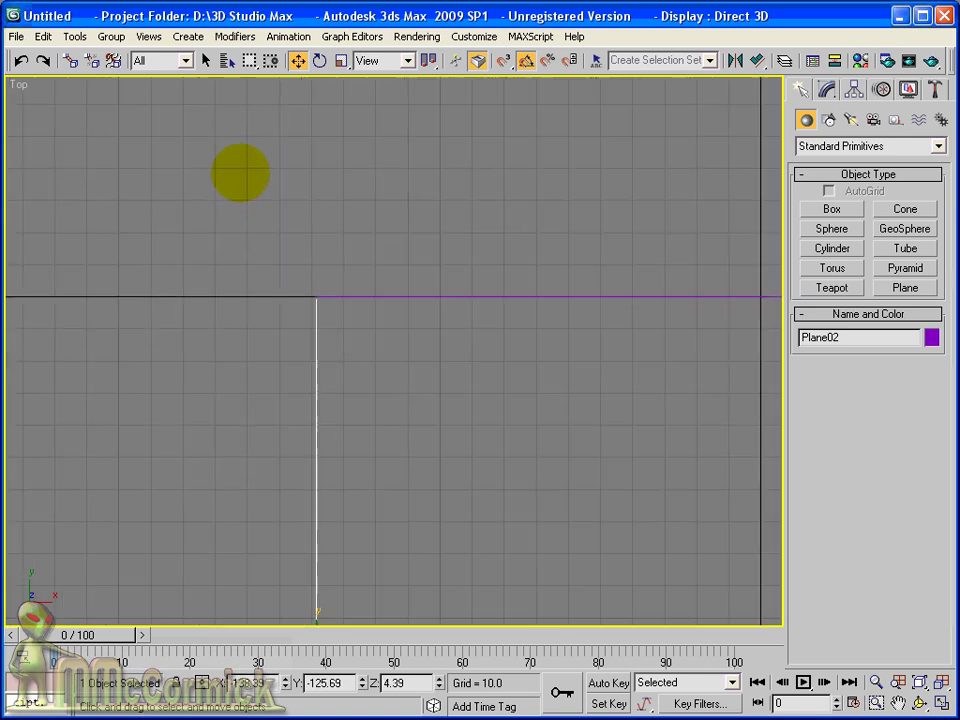
middle_click_drag(392, 435, 359, 309)
left_click_drag(319, 604, 319, 602)
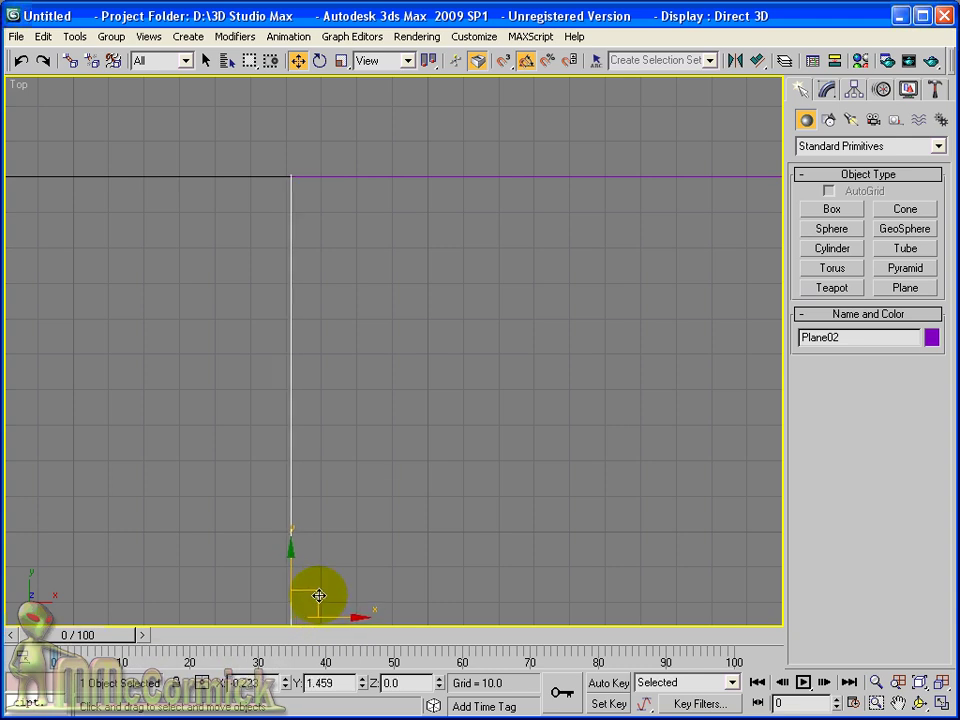
- Orbit to check the corner, then restore four viewports with Perspective active
mouse_move(421, 412)
middle_mouse_down("alt")
mouse_move(431, 414)
mouse_move(409, 364)
mouse_move(401, 302)
mouse_move(311, 245)
mouse_move(559, 268)
middle_mouse_up("alt")
scroll(559, 381, "down", 3)
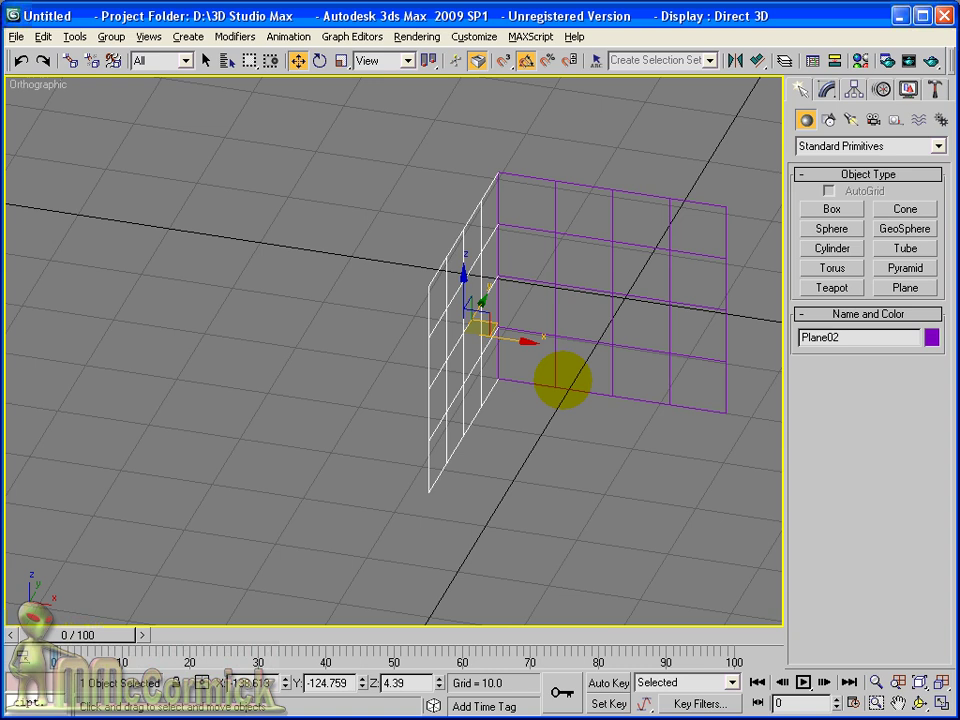
scroll(546, 347, "up", 2)
mouse_move(546, 347)
middle_mouse_down()
mouse_move(434, 315)
mouse_move(403, 285)
mouse_move(400, 297)
middle_mouse_up()
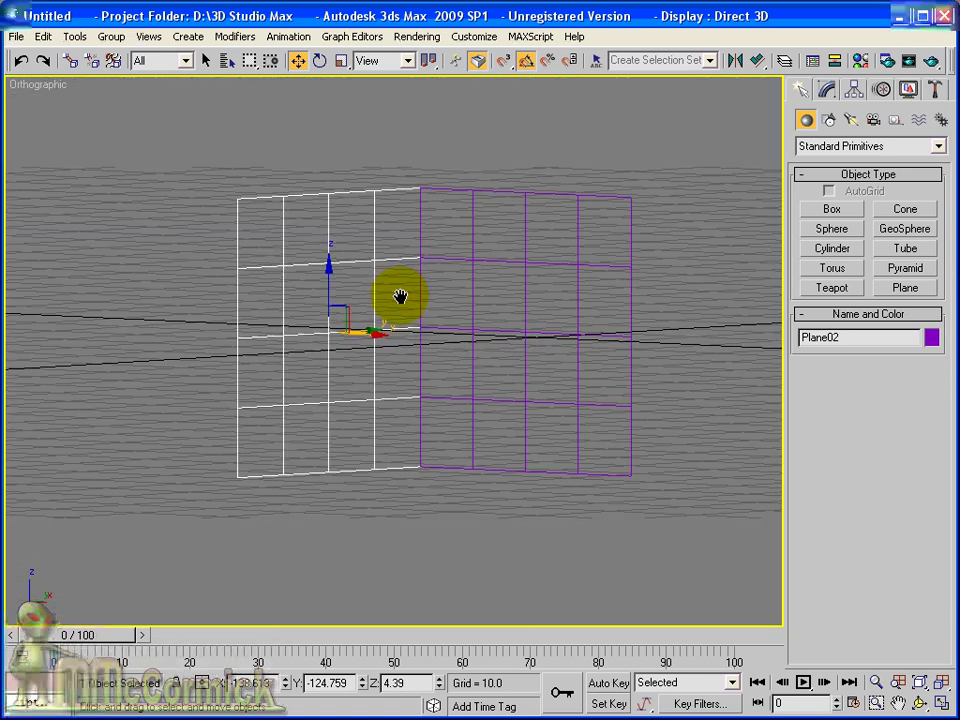
scroll(527, 300, "up", 2)
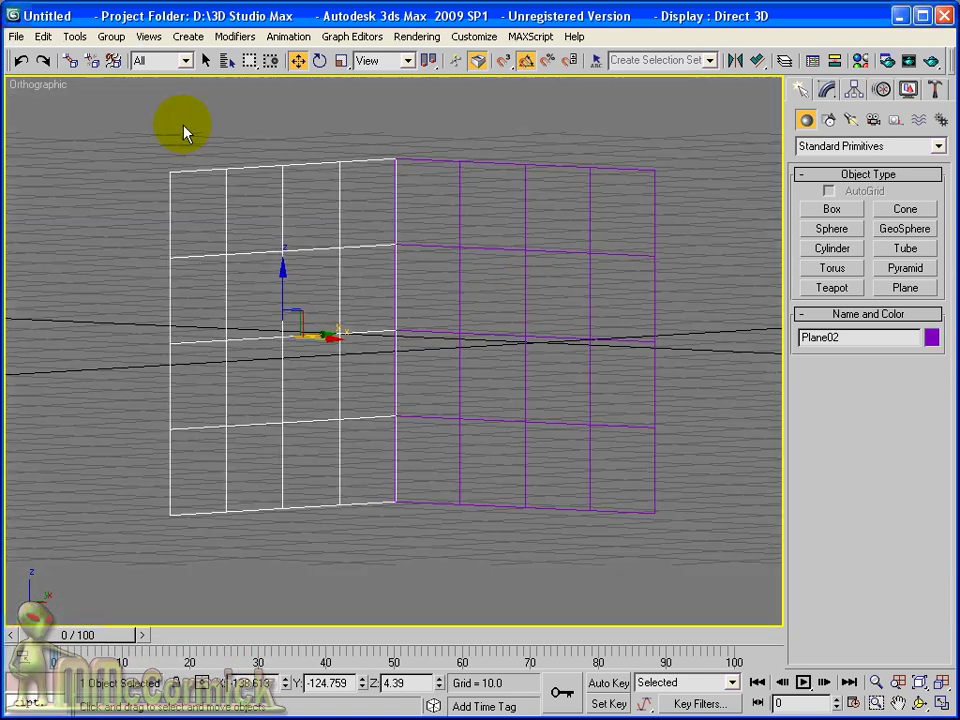
left_click(941, 705)
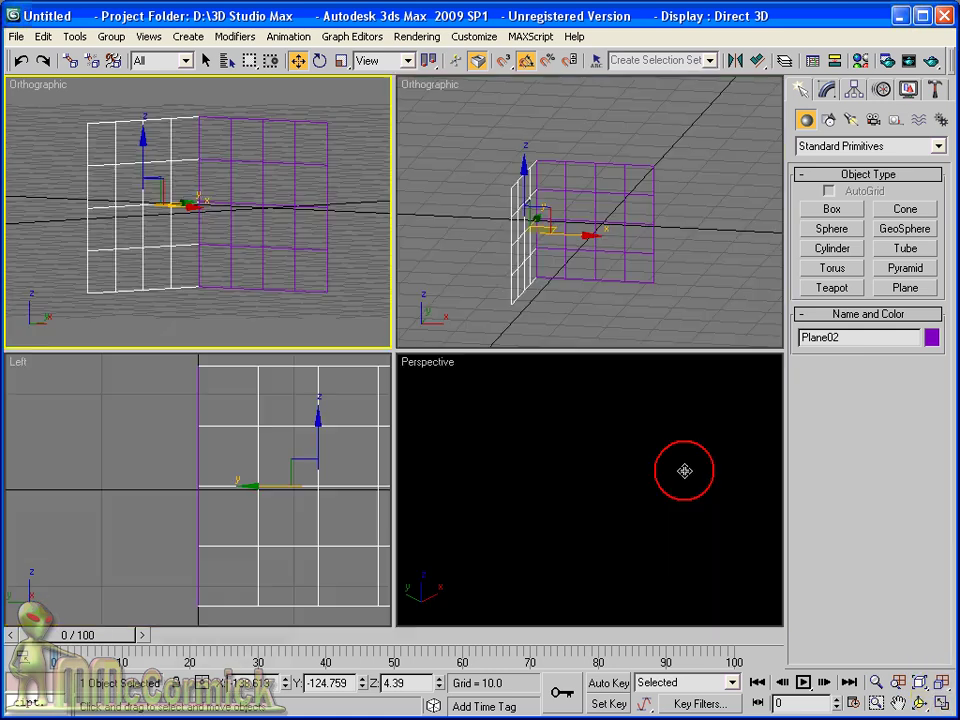
scroll(612, 262, "down", 2)
middle_click(583, 388)
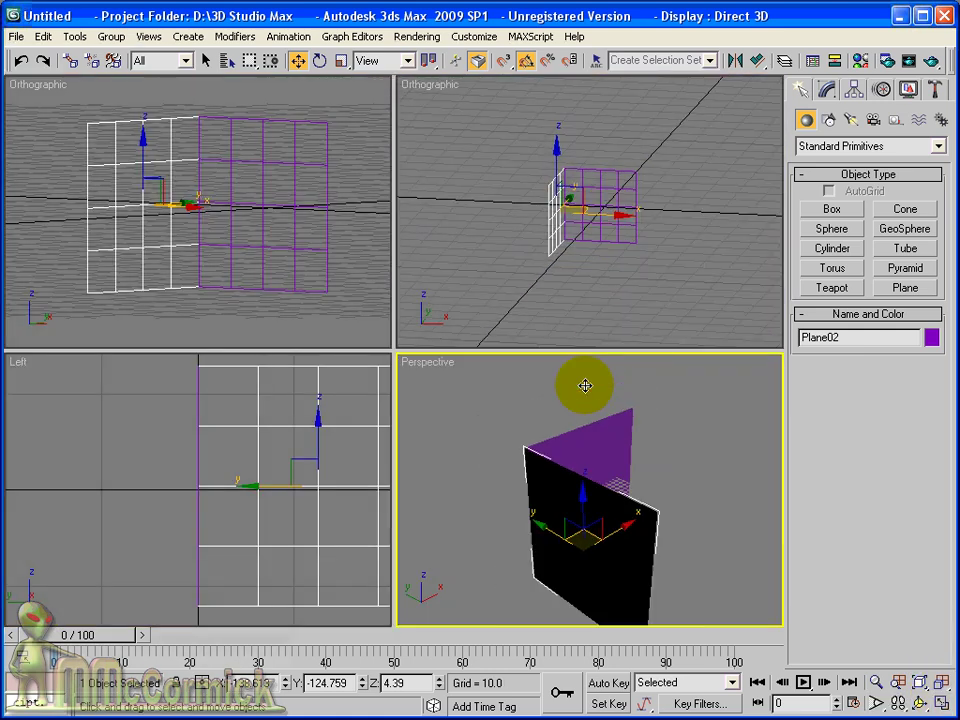
- Orbit, maximize with Alt+W, and frame the Perspective view on the L-shaped plane corner
mouse_move(636, 461)
middle_mouse_down("alt")
mouse_move(486, 450)
mouse_move(450, 392)
mouse_move(527, 499)
middle_mouse_up("alt")
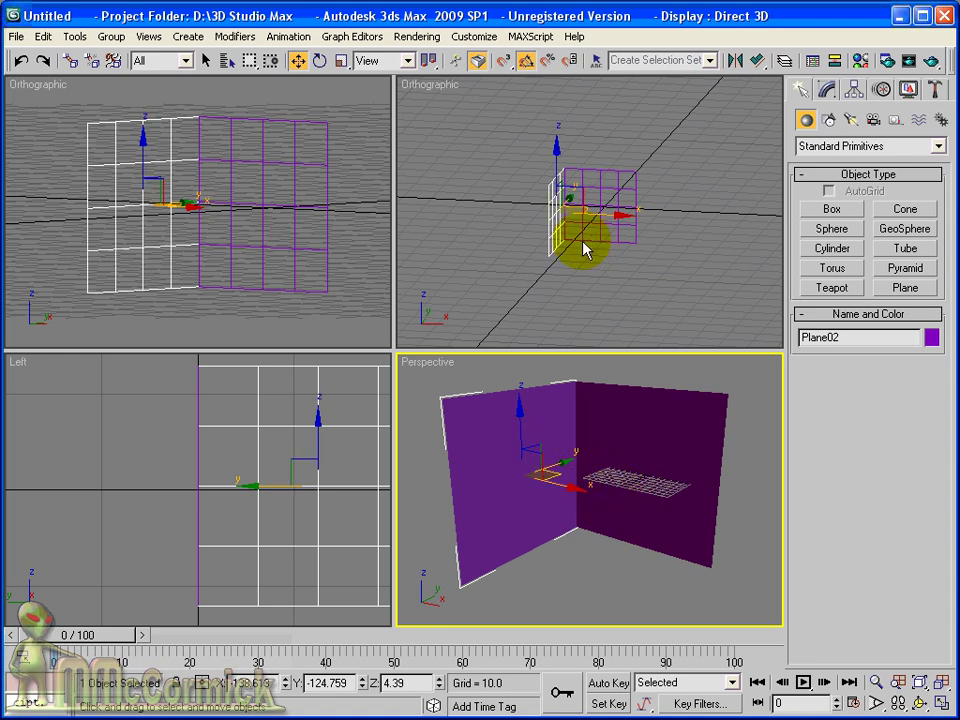
key("alt+w")
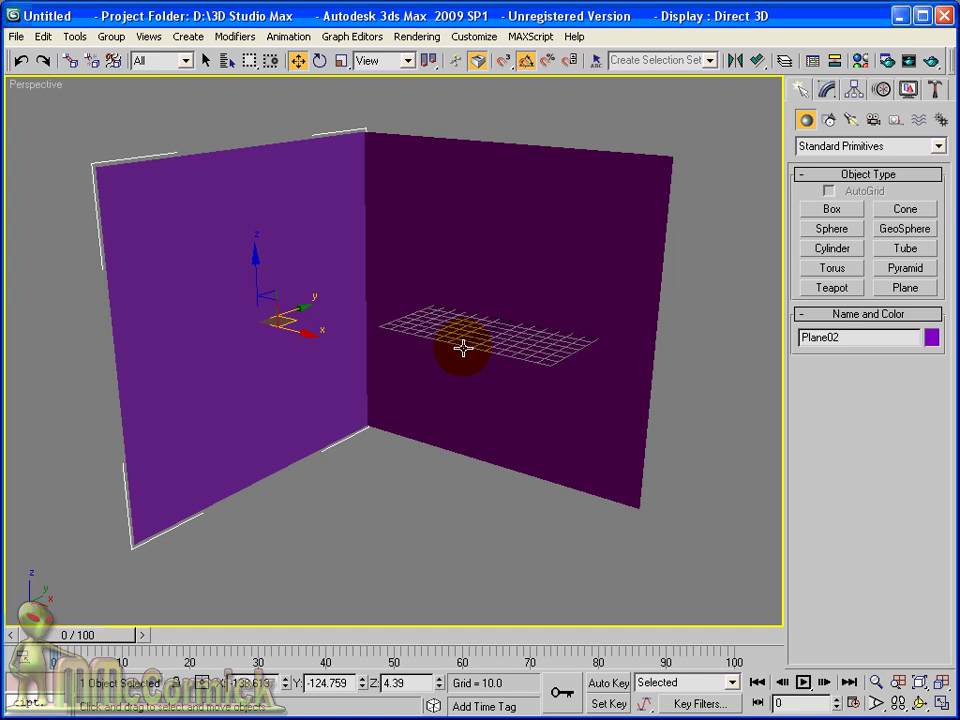
scroll(463, 347, "down", 2)
scroll(399, 274, "down", 2)
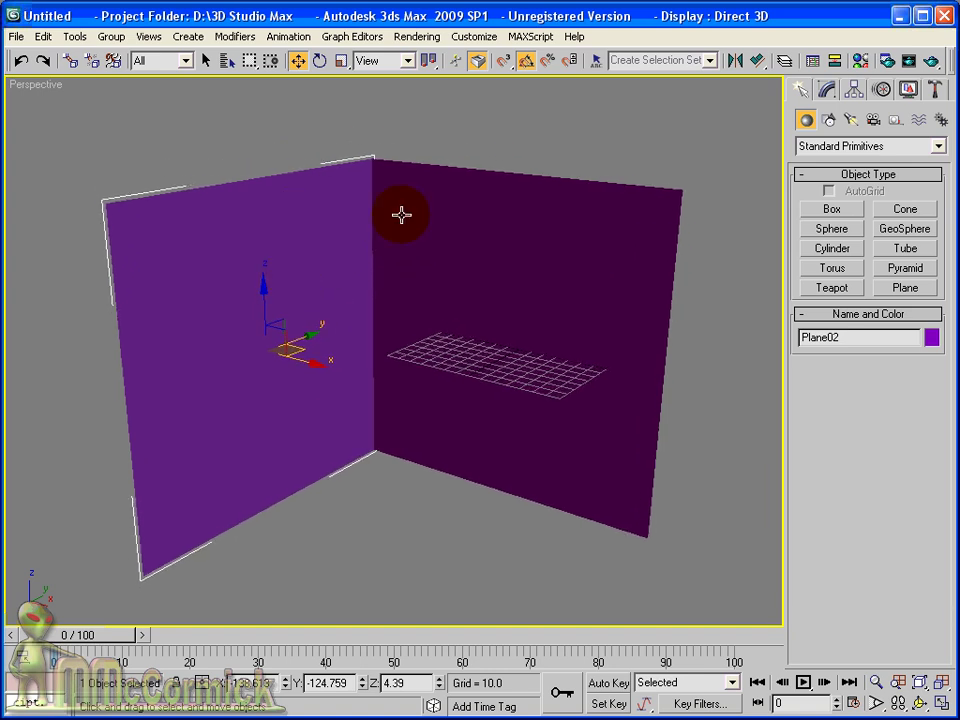
middle_click_drag(462, 205, 495, 206)
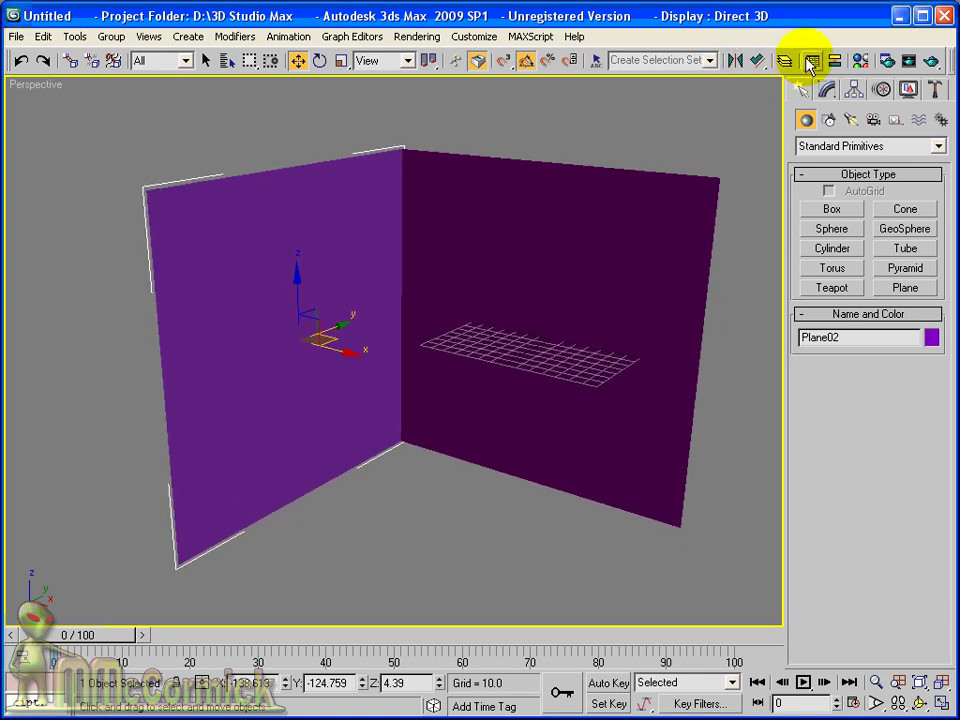
- In the Material Editor, give slot 1 a Head_Front.jpg bitmap as its diffuse map
left_click(860, 62)
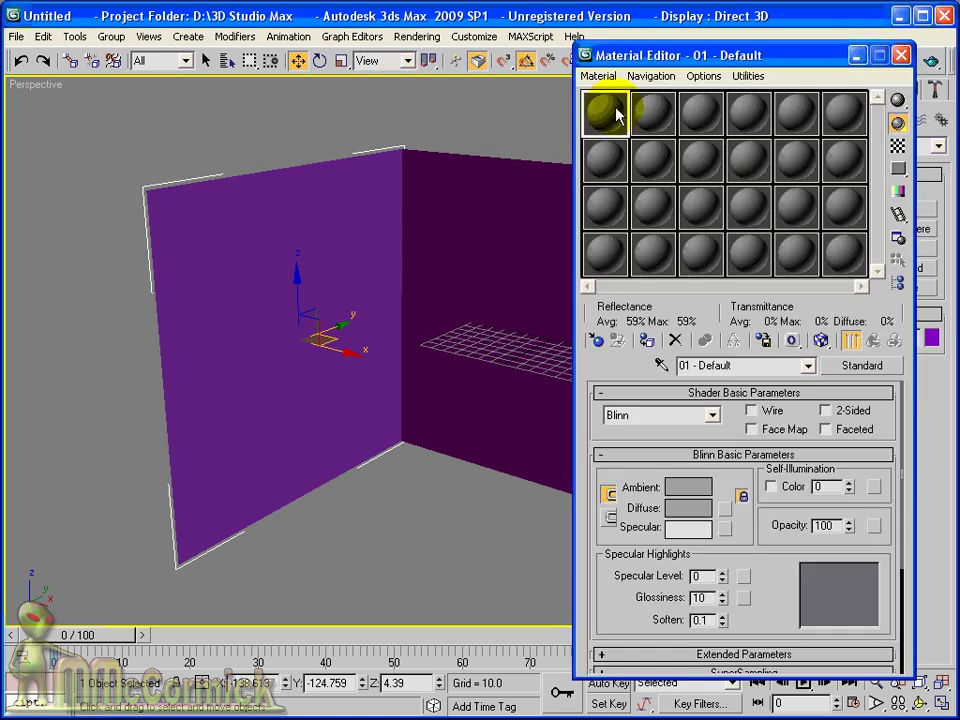
left_click_drag(615, 113, 604, 125)
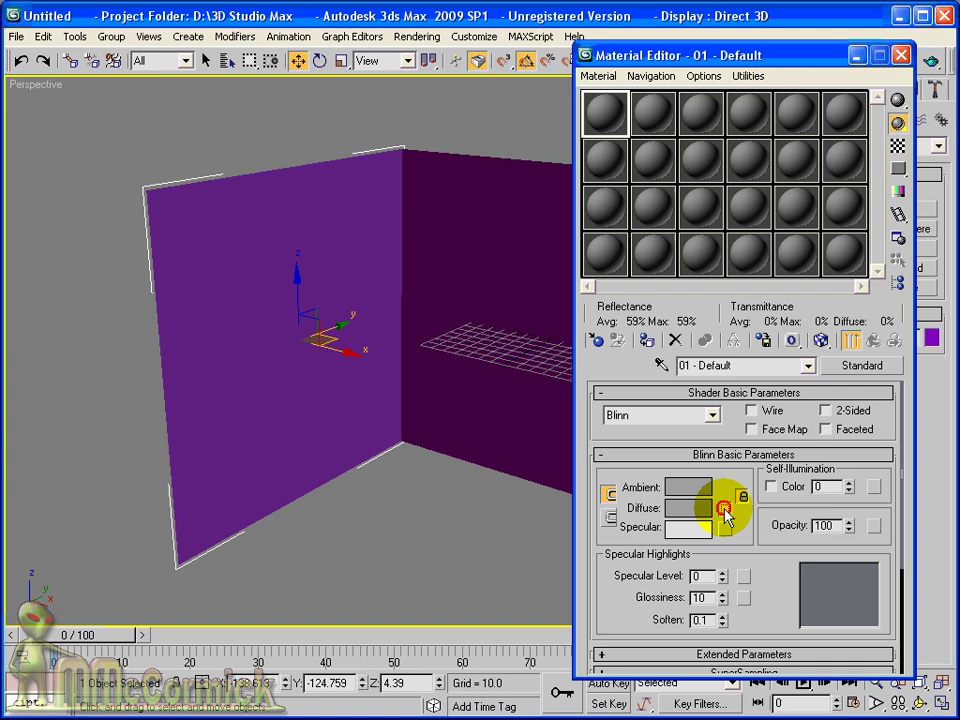
left_click(723, 509)
double_click(415, 115)
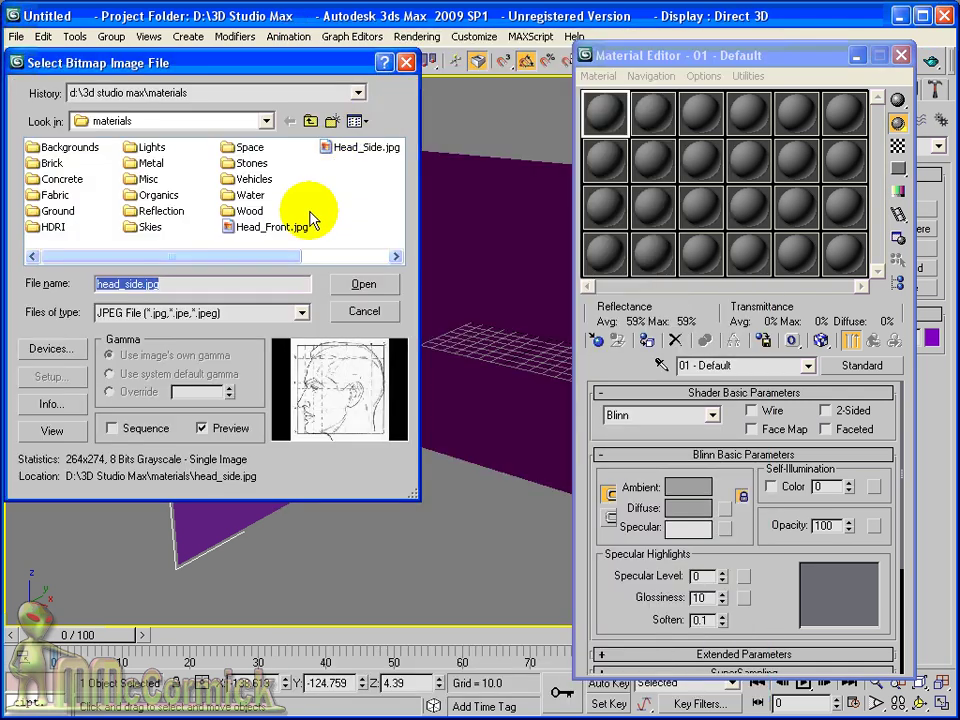
double_click(287, 227)
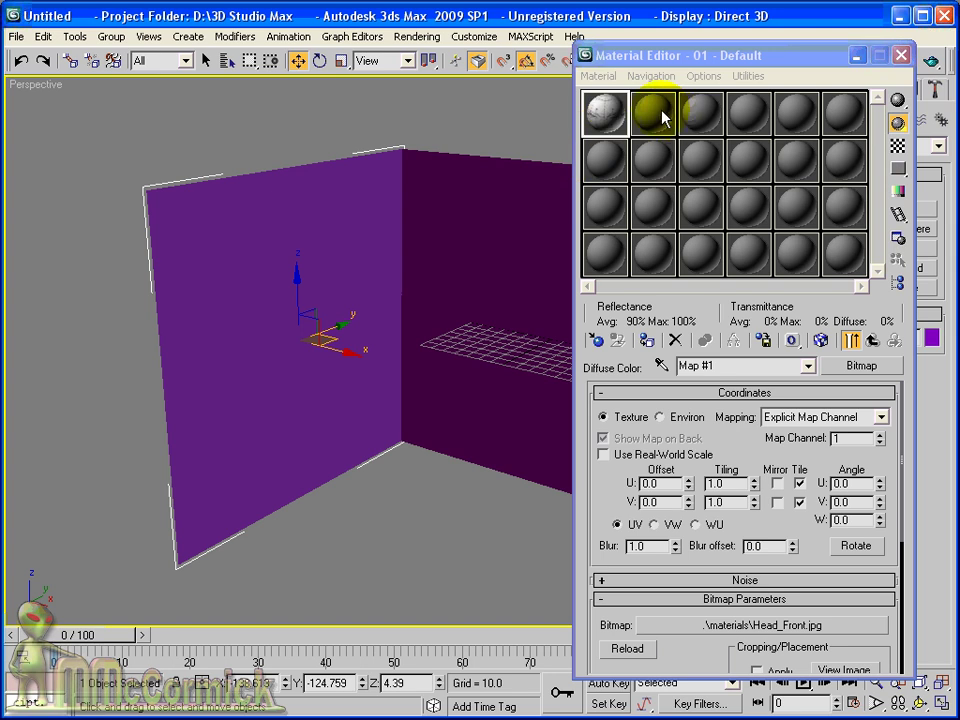
- Give material slot 2 a Head_Side.jpg bitmap as its diffuse map
left_click(660, 114)
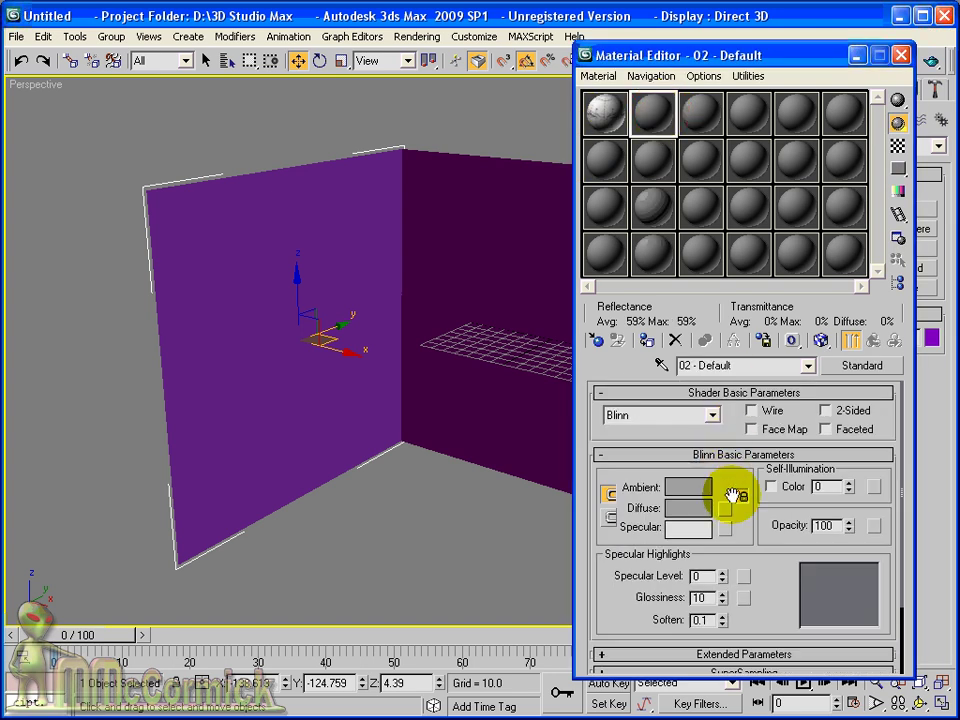
left_click(728, 514)
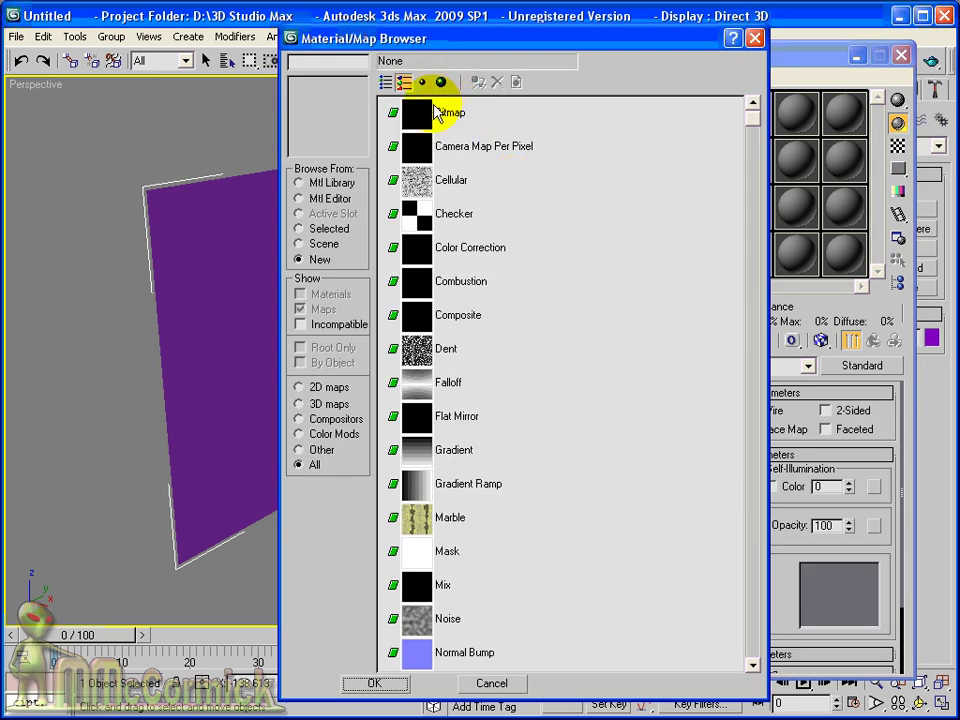
double_click(437, 110)
double_click(367, 148)
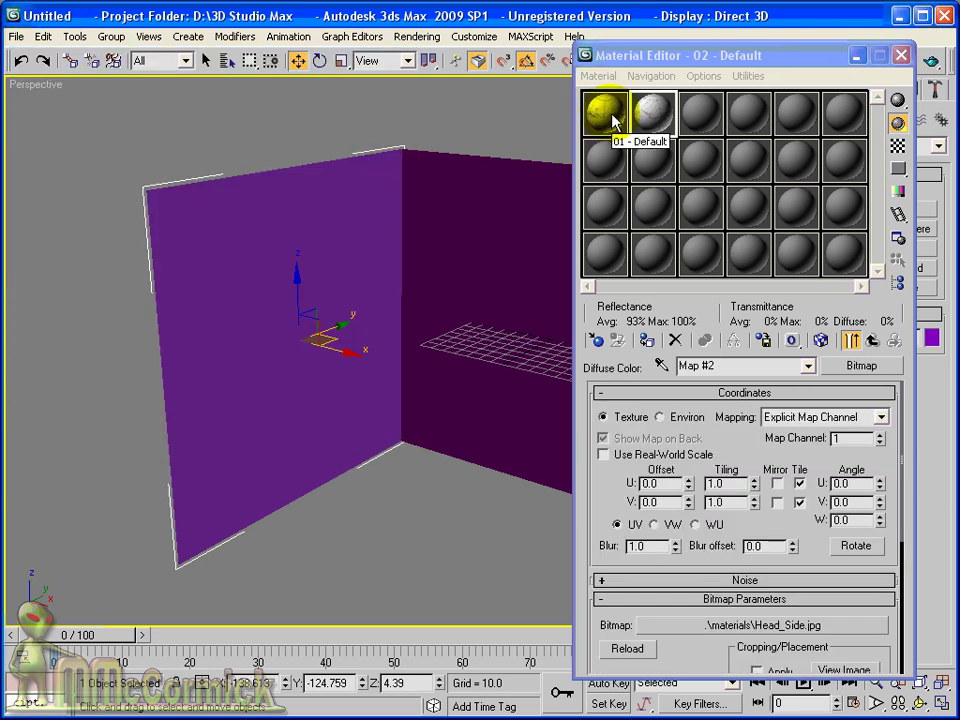
- Apply the Head_Side material to the left plane and show its map in the viewport
mouse_move(647, 110)
left_mouse_down()
mouse_move(585, 125)
mouse_move(370, 215)
left_mouse_up()
left_click_drag(282, 258, 276, 250)
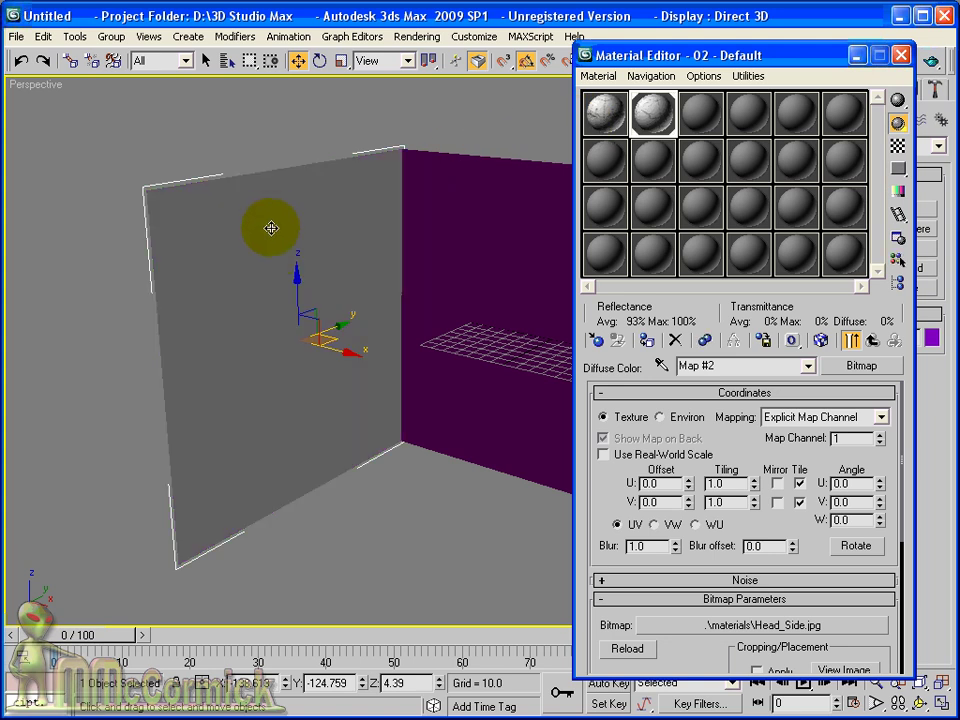
left_click(821, 340)
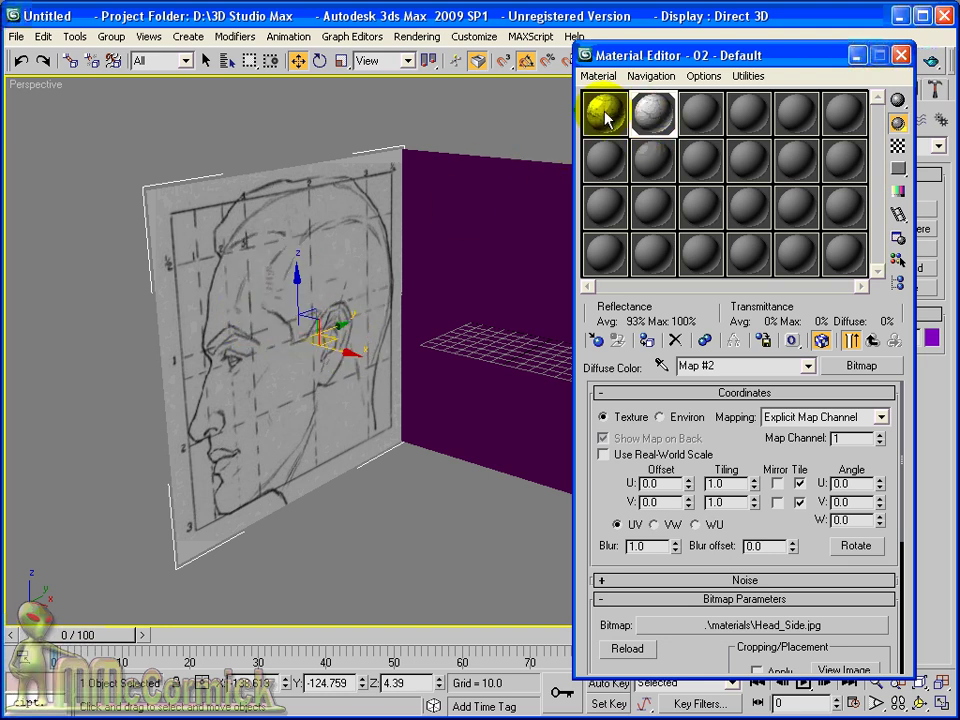
- Apply the Head_Front material to the right plane and show its map in the viewport
left_click_drag(607, 117, 540, 250)
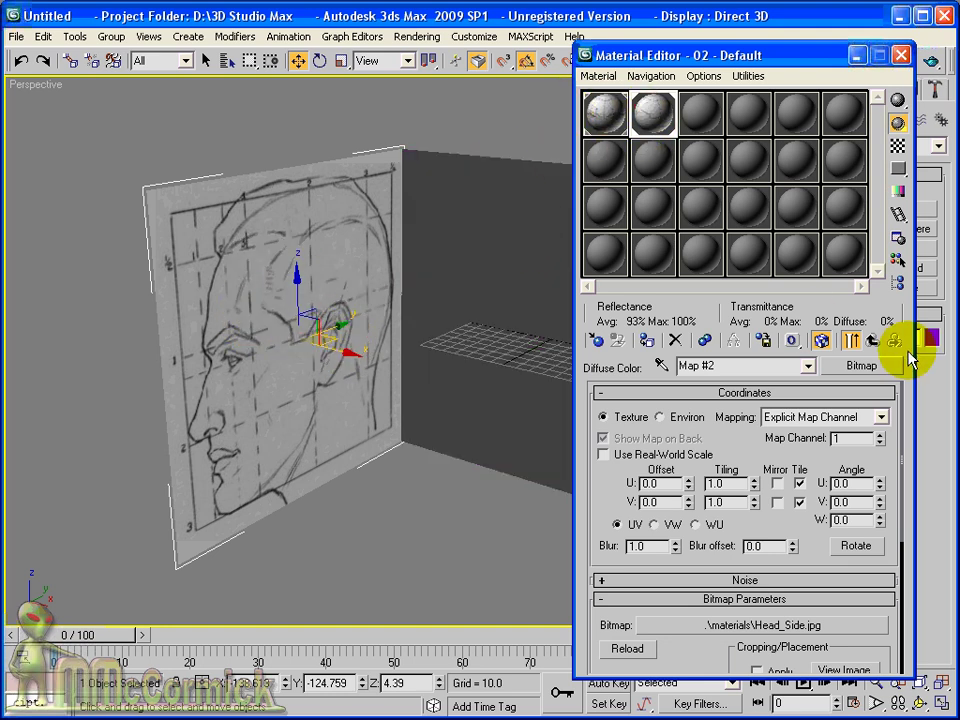
left_click(821, 341)
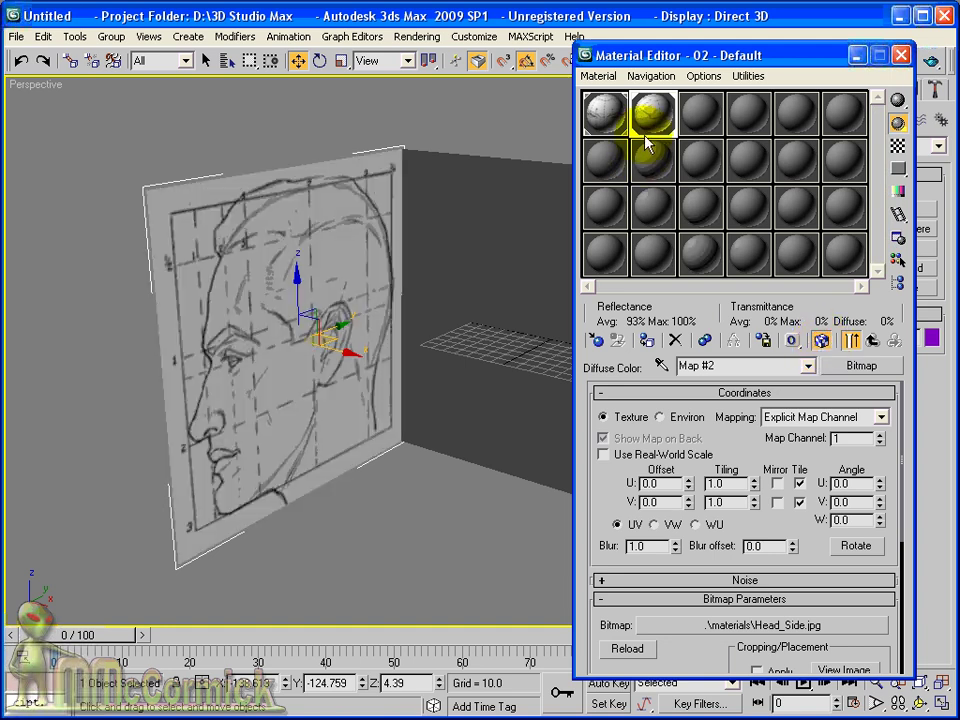
left_click(605, 113)
left_click(821, 341)
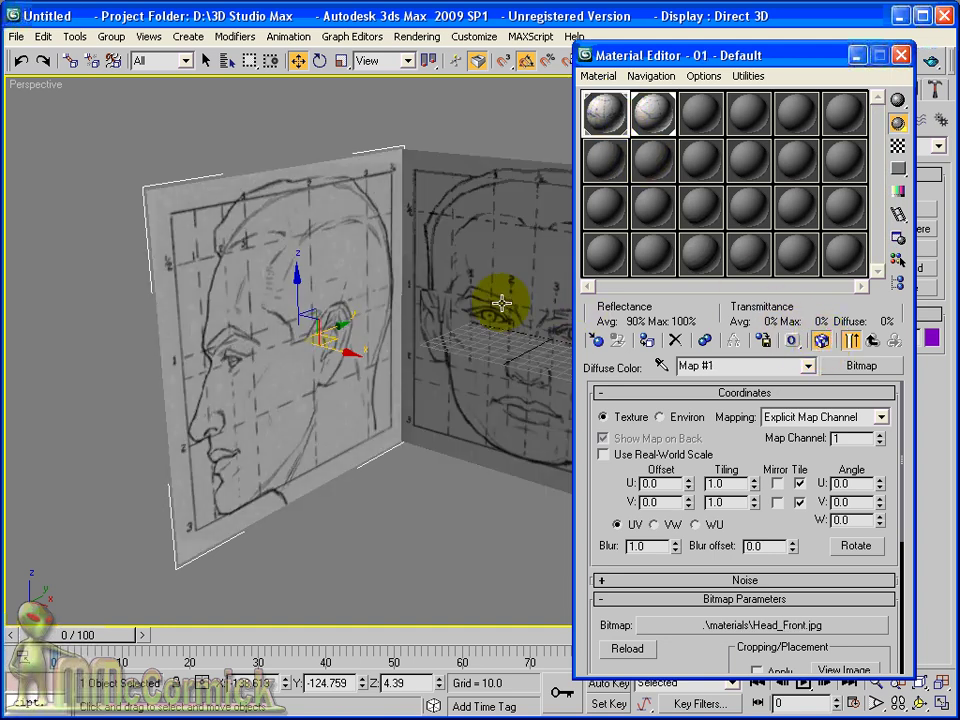
scroll(446, 253, "up", 3)
scroll(401, 257, "down", 3)
scroll(170, 331, "up", 5)
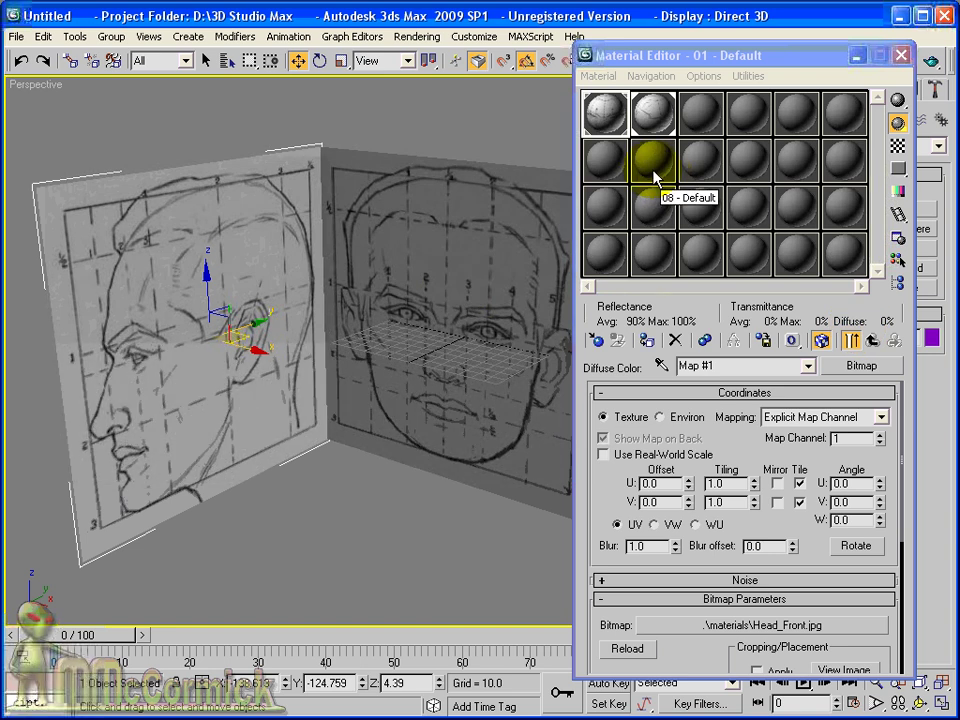
- Set Self-Illumination to 100 on both the Head_Front and Head_Side materials
left_click(872, 341)
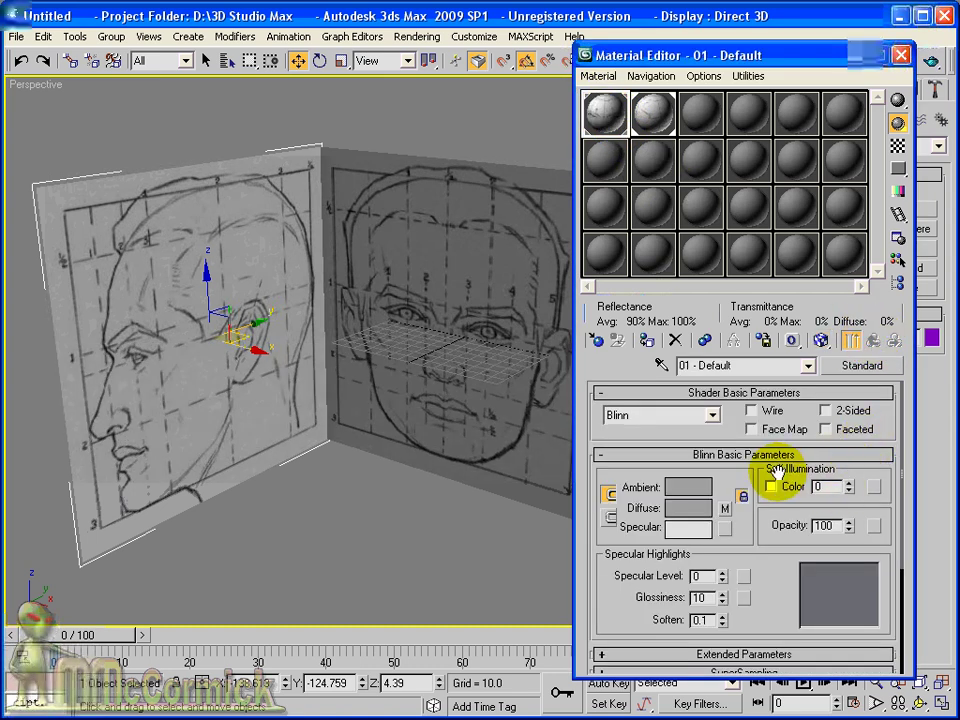
left_click_drag(848, 489, 848, 472)
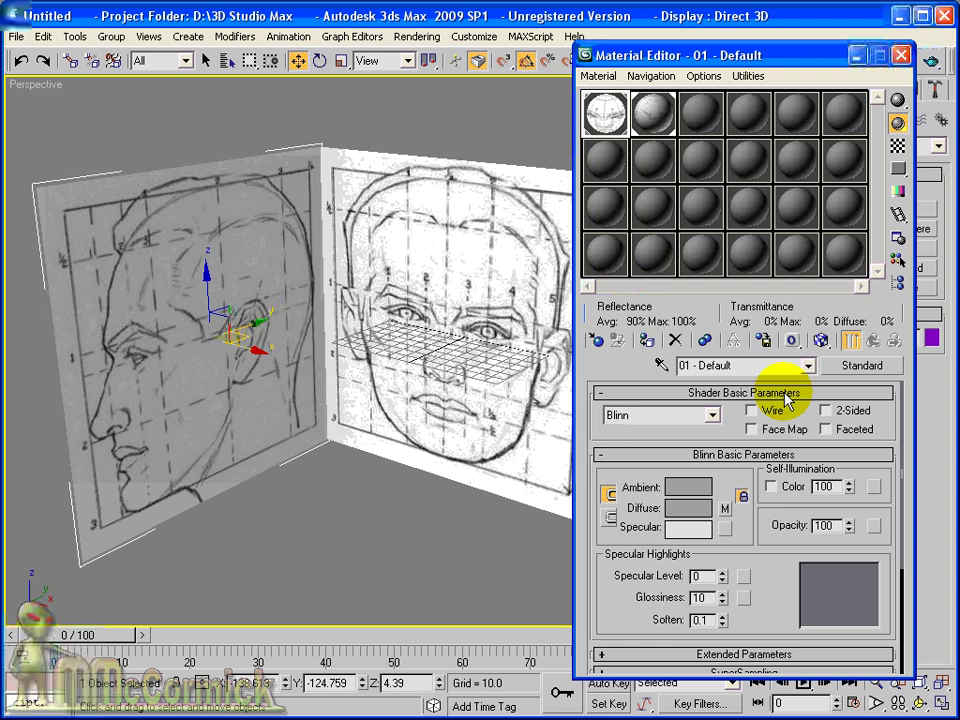
left_click(652, 115)
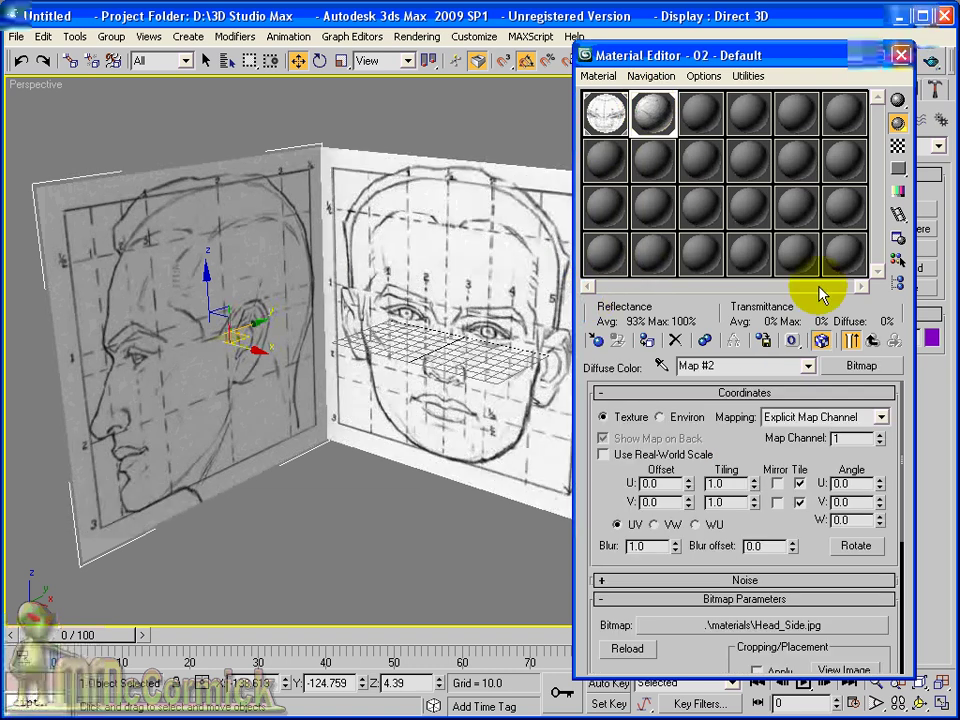
left_click(871, 345)
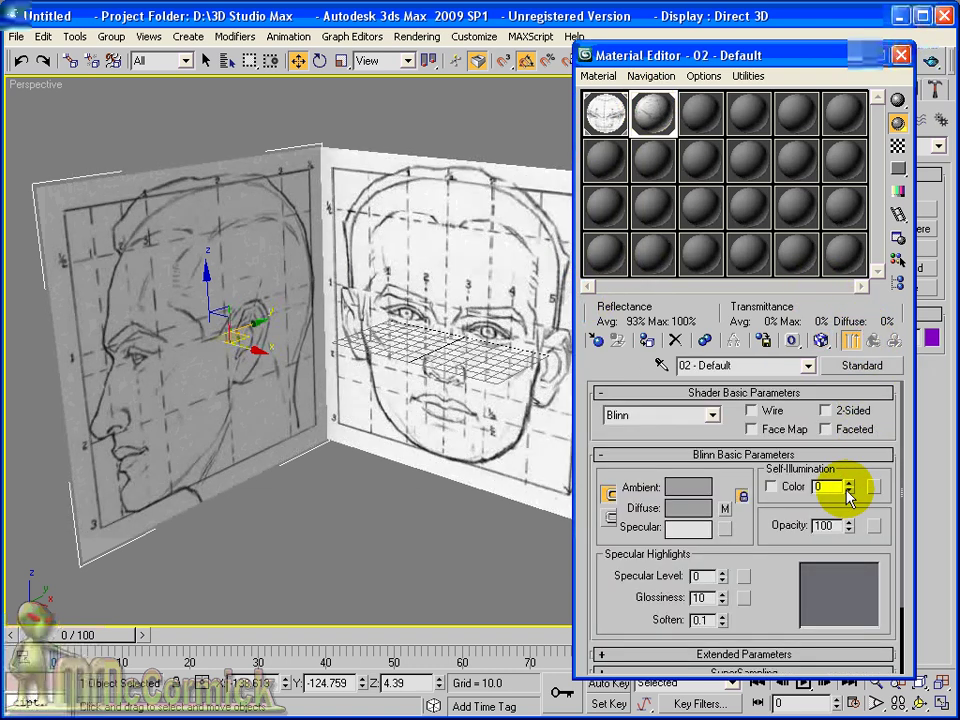
left_click_drag(848, 497, 849, 474)
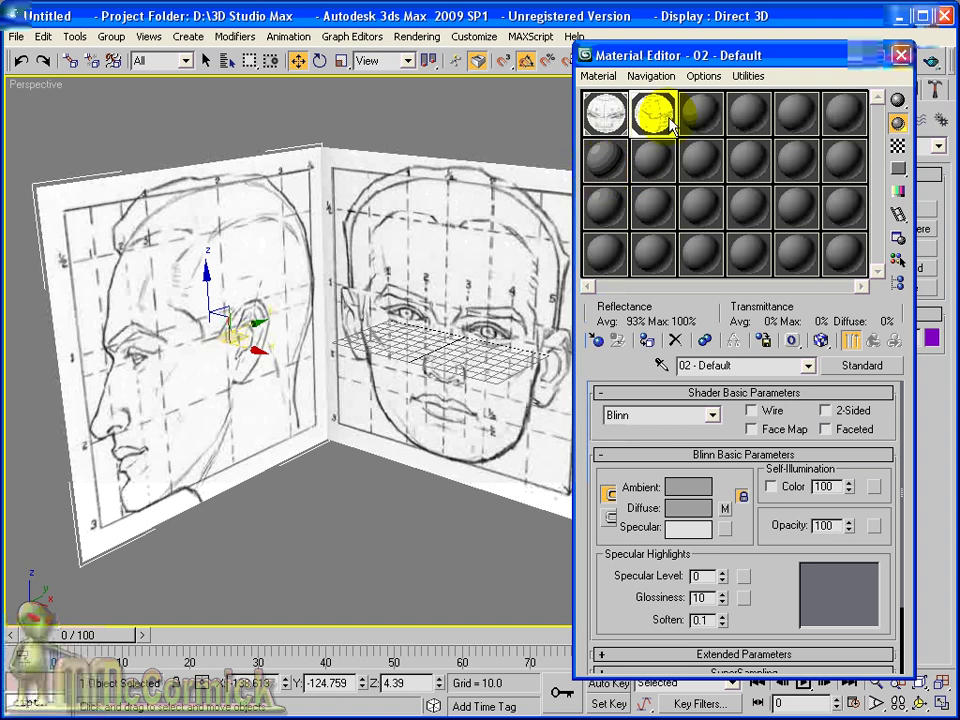
left_click_drag(670, 120, 503, 232)
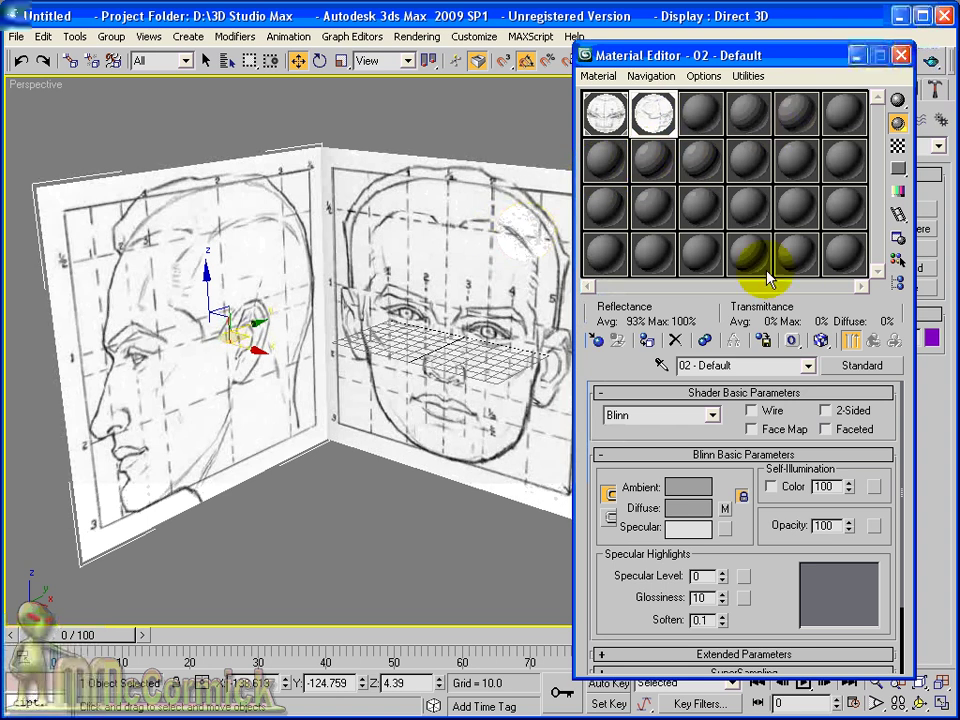
- Close the Material Editor and orbit around the reference planes toward the profile
left_click(903, 57)
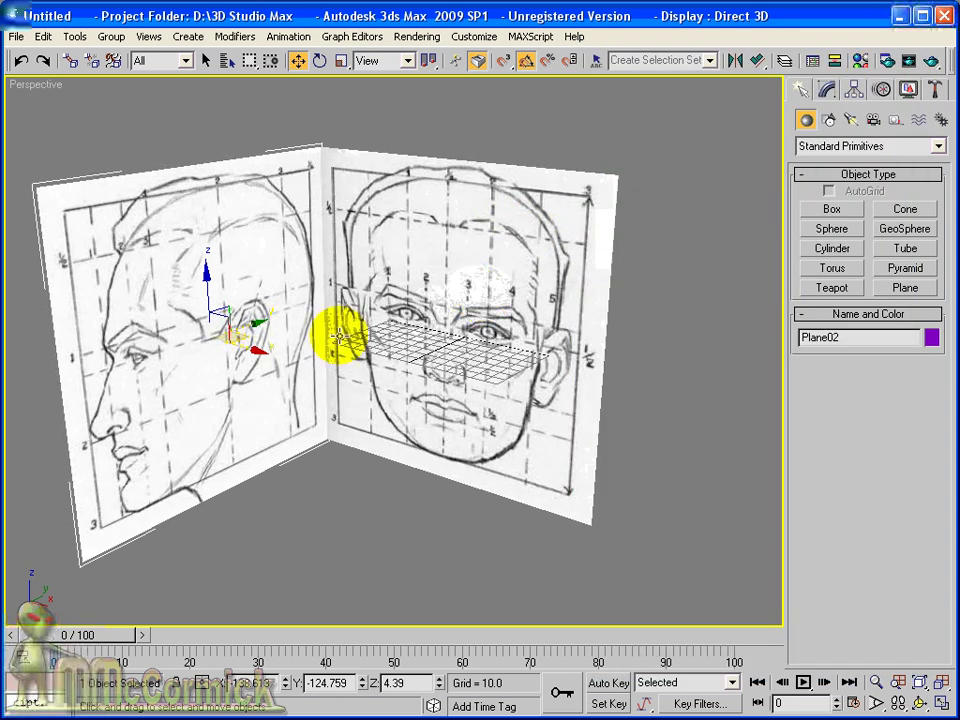
mouse_move(317, 353)
middle_mouse_down()
mouse_move(396, 350)
mouse_move(386, 257)
mouse_move(579, 295)
mouse_move(368, 339)
mouse_move(399, 369)
middle_mouse_up()
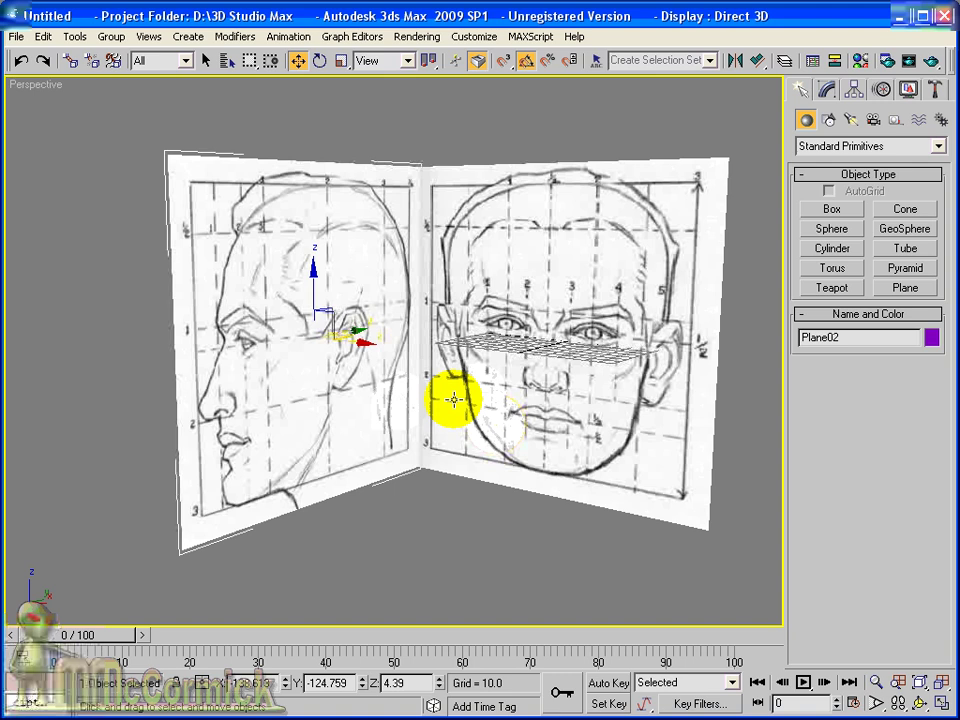
middle_click_drag(444, 332, 384, 364, "alt")
mouse_move(446, 360)
middle_mouse_down("alt")
mouse_move(533, 337)
mouse_move(428, 332)
middle_mouse_up("alt")
scroll(345, 373, "up", 5)
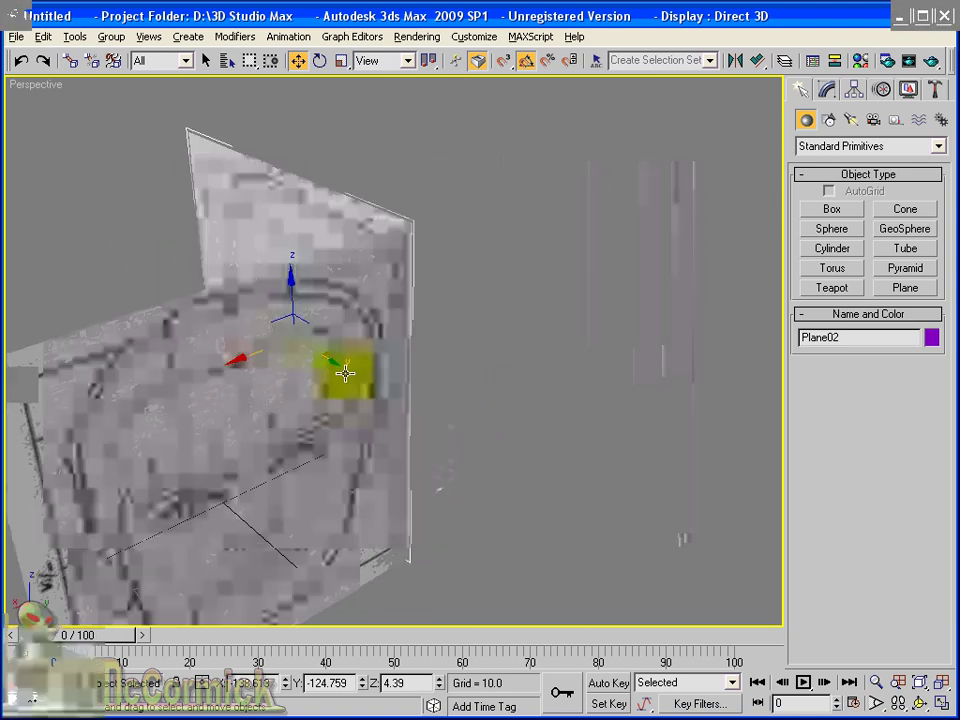
scroll(345, 373, "down", 5)
mouse_move(345, 373)
middle_mouse_down("alt")
mouse_move(626, 326)
mouse_move(699, 347)
mouse_move(724, 347)
mouse_move(734, 332)
mouse_move(679, 348)
mouse_move(525, 343)
mouse_move(542, 336)
mouse_move(534, 336)
middle_mouse_up("alt")
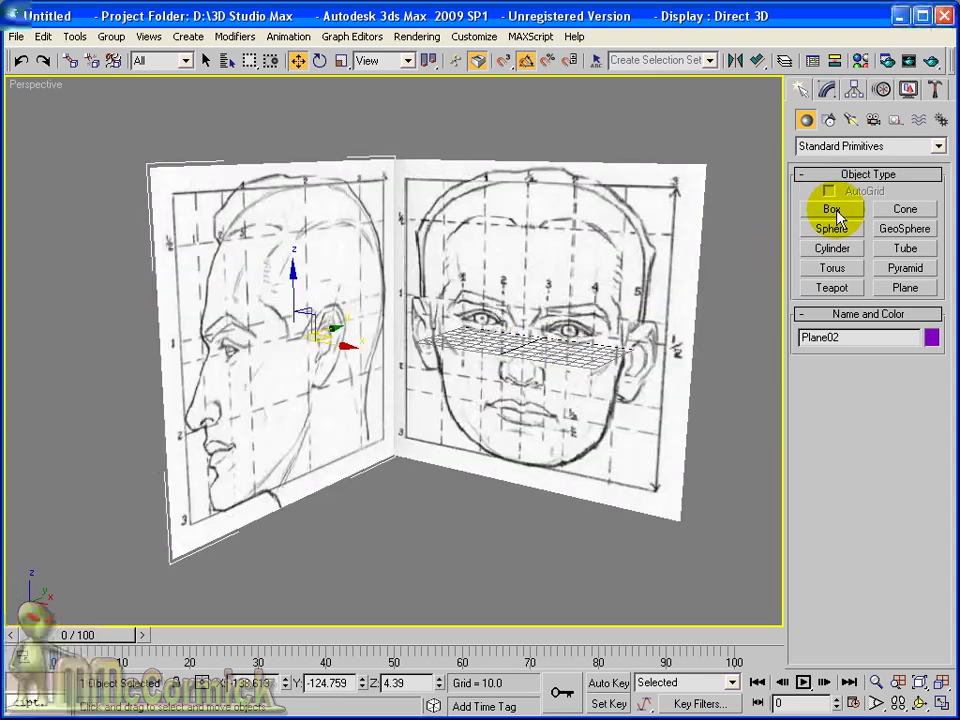
- Build a box about 52 × 56 × 55 between the planes, then select both planes
left_click(834, 210)
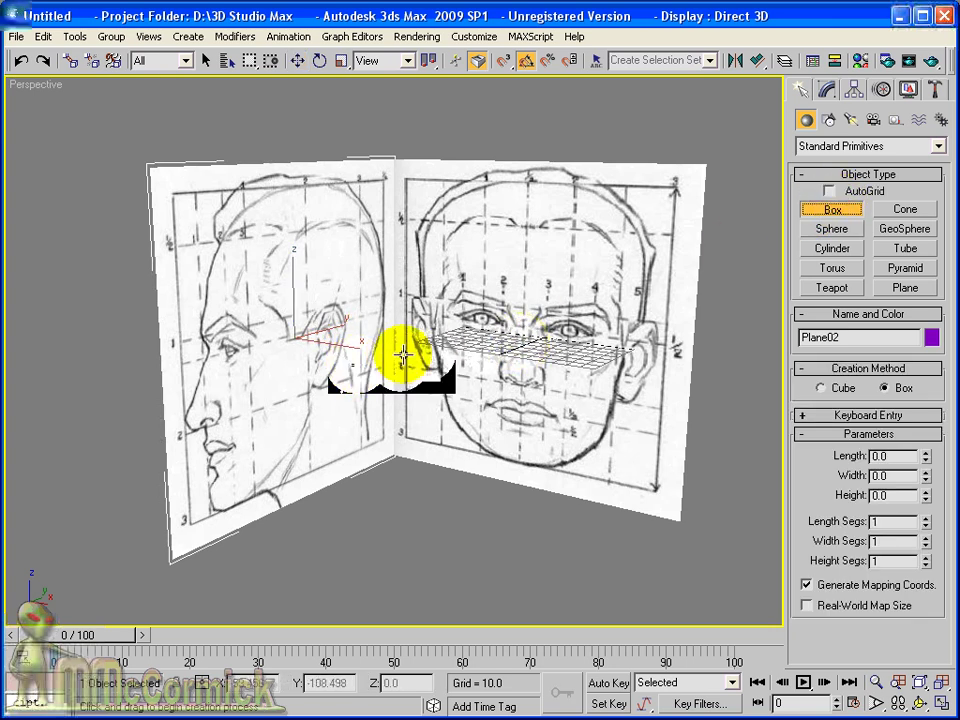
left_click_drag(401, 362, 514, 349)
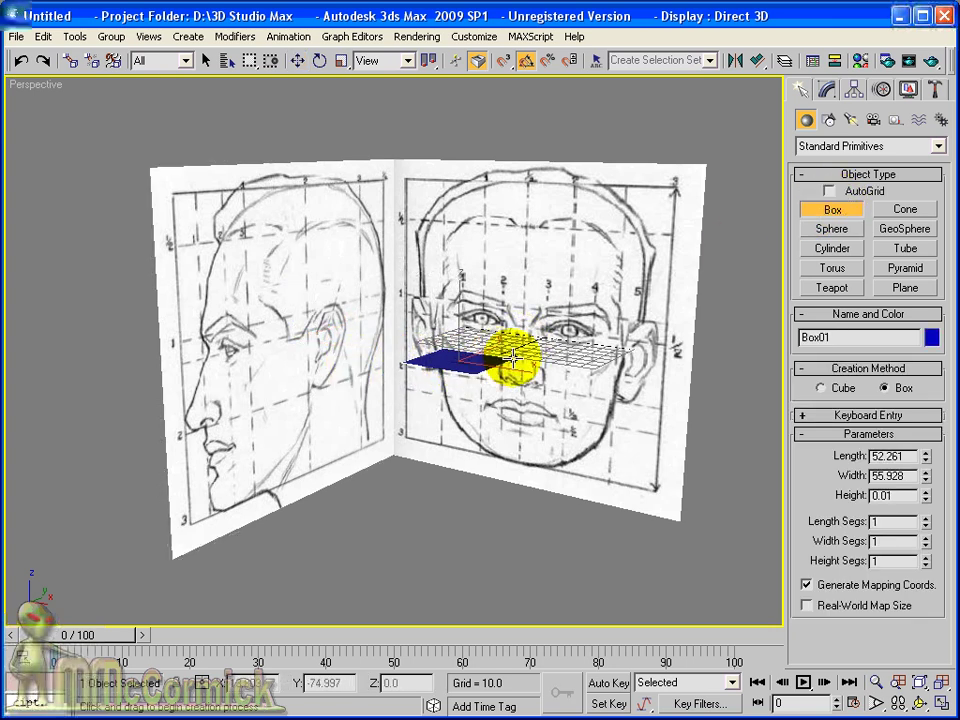
left_click_drag(513, 289, 508, 268)
mouse_move(476, 300)
middle_mouse_down("alt")
mouse_move(381, 317)
mouse_move(536, 311)
mouse_move(320, 329)
middle_mouse_up("alt")
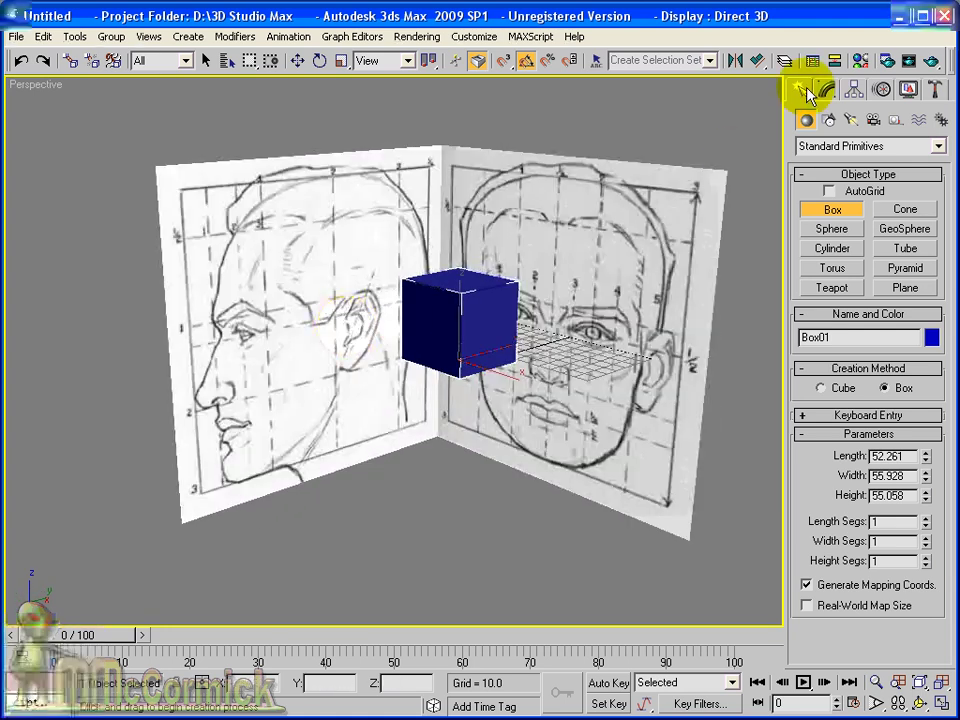
key("w")
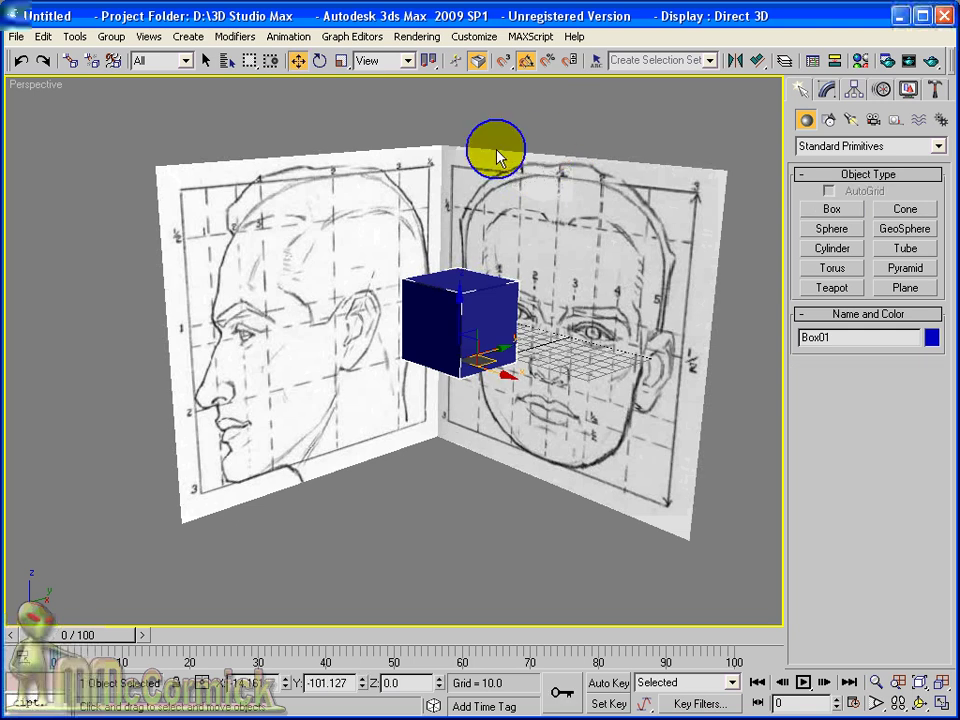
left_click_drag(556, 108, 392, 182)
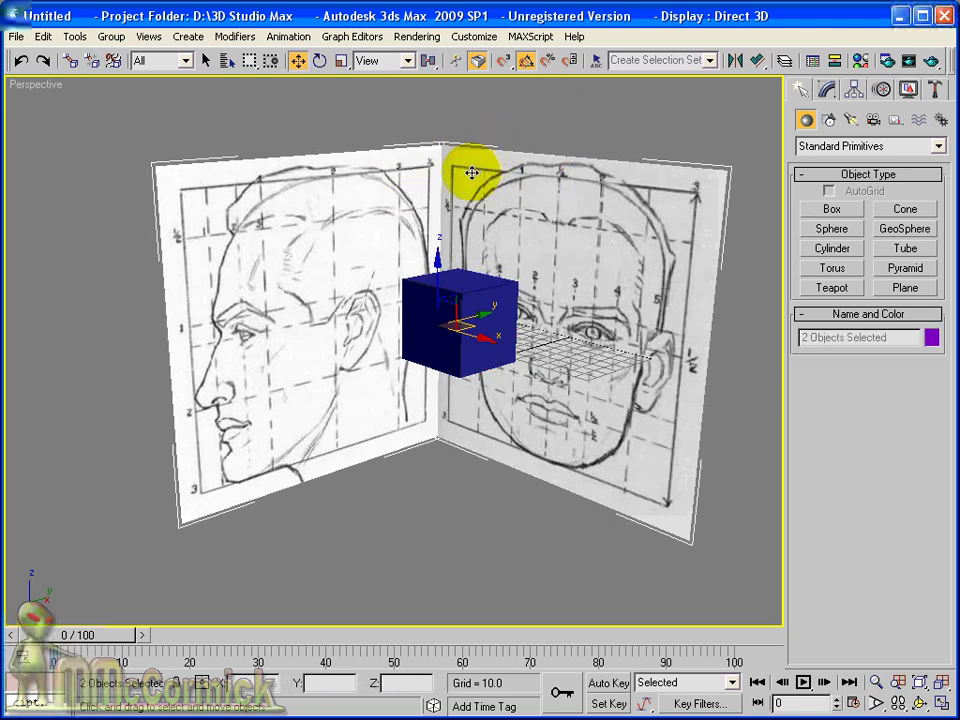
- In the planes' Object Properties, check Freeze and Backface Cull and uncheck Show Frozen in Gray
right_click(458, 167)
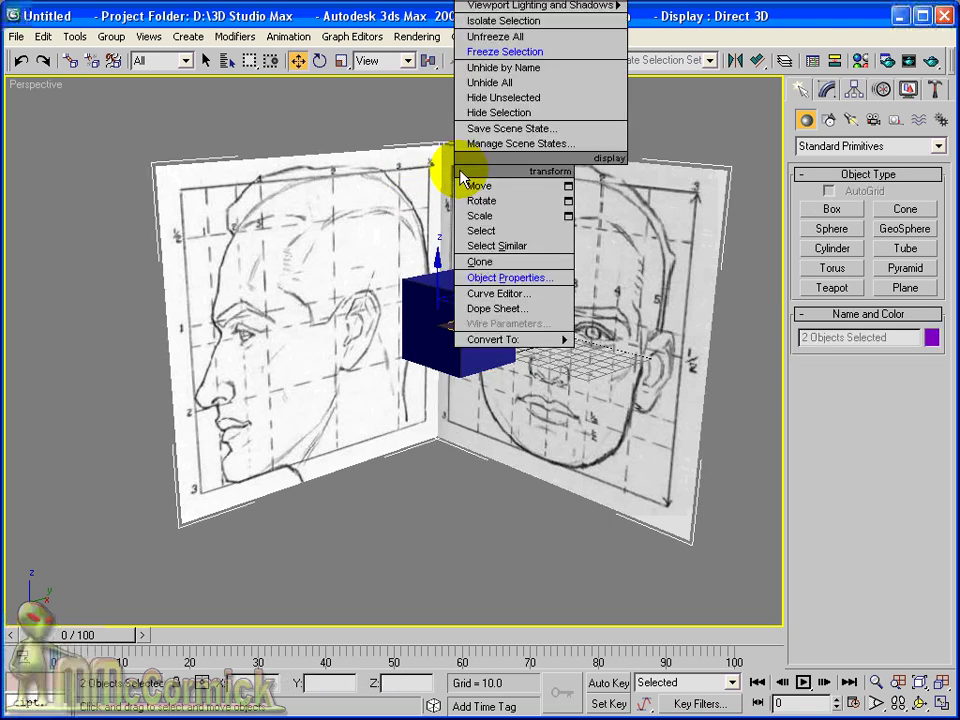
left_click(537, 280)
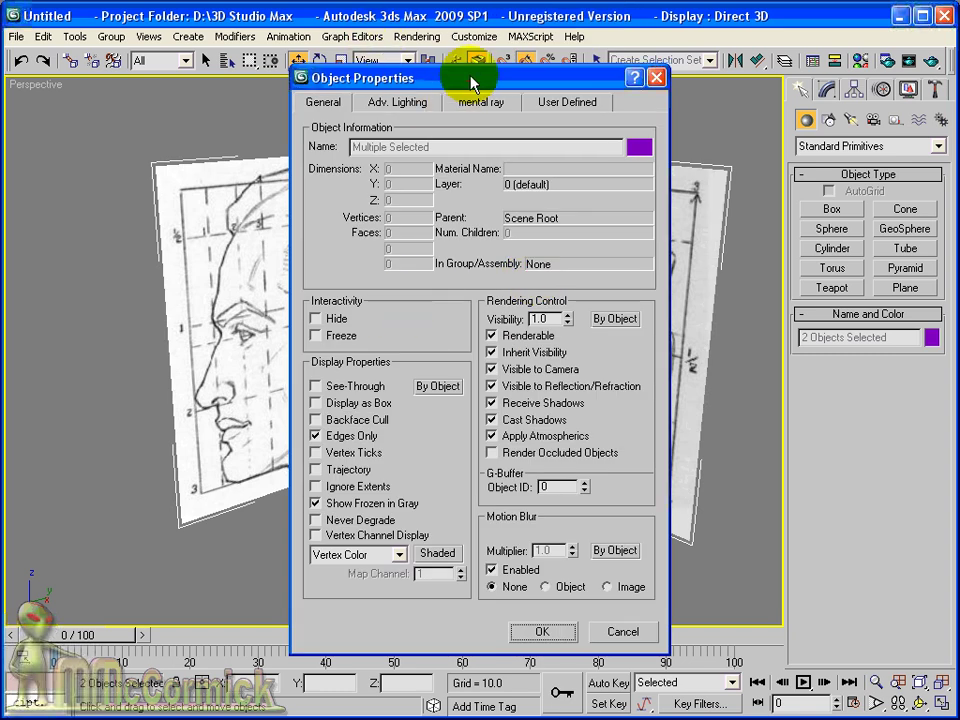
left_click_drag(470, 80, 718, 63)
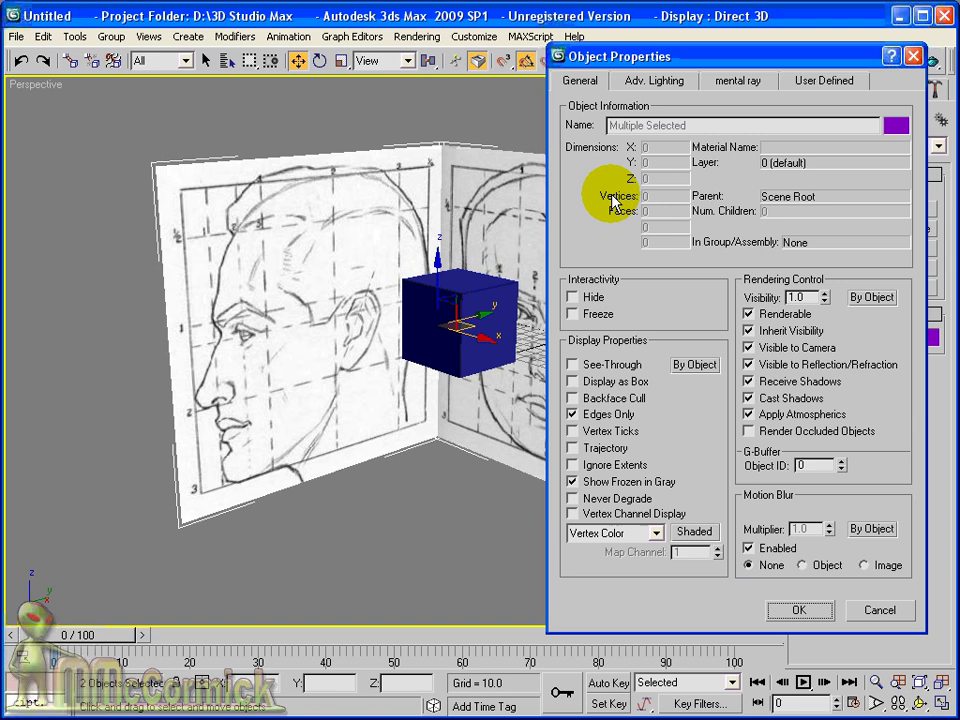
left_click(572, 314)
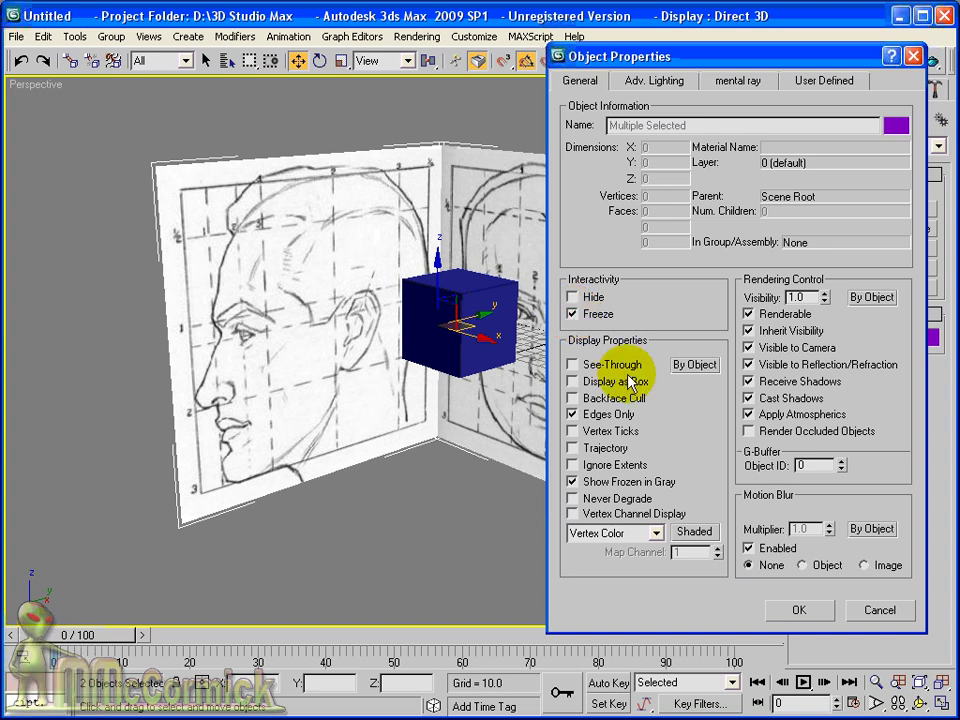
left_click(574, 398)
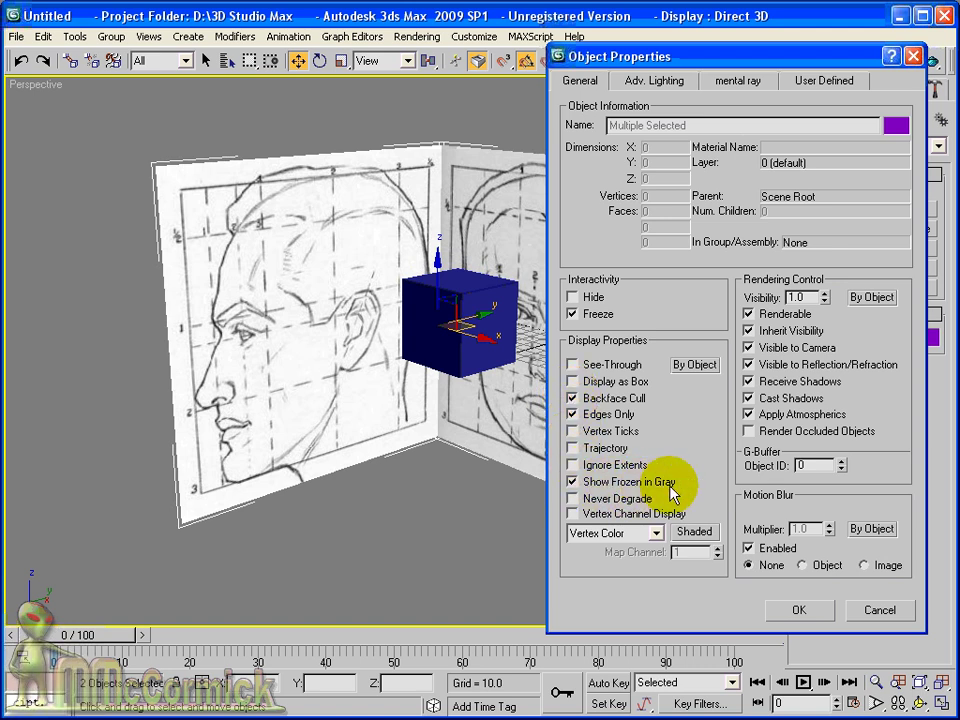
left_click(573, 482)
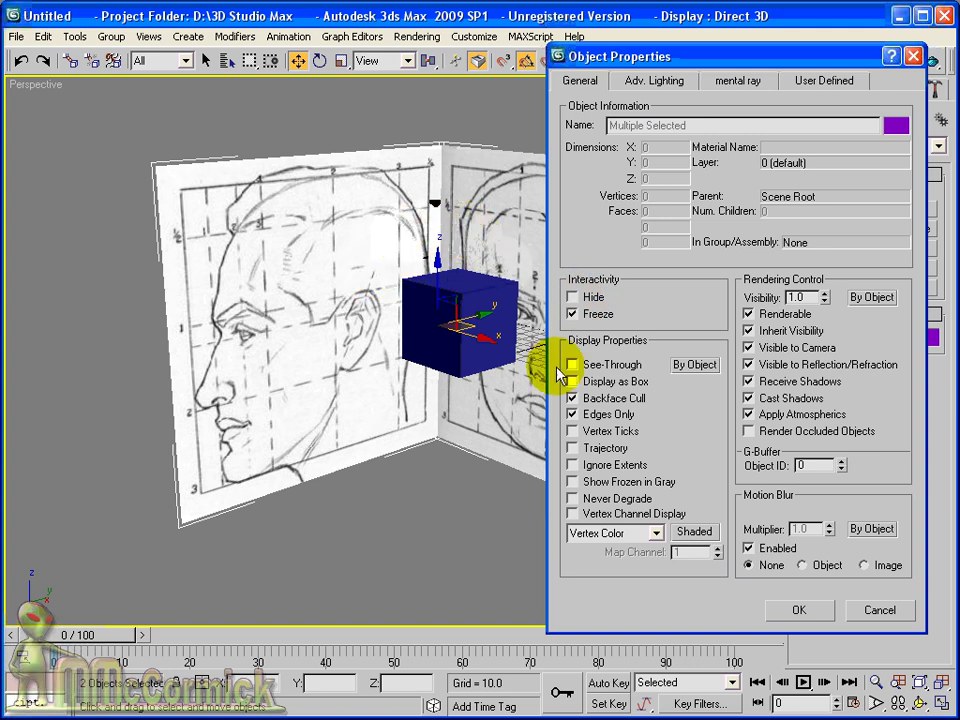
- Confirm the plane property changes and select Box01
left_click(803, 614)
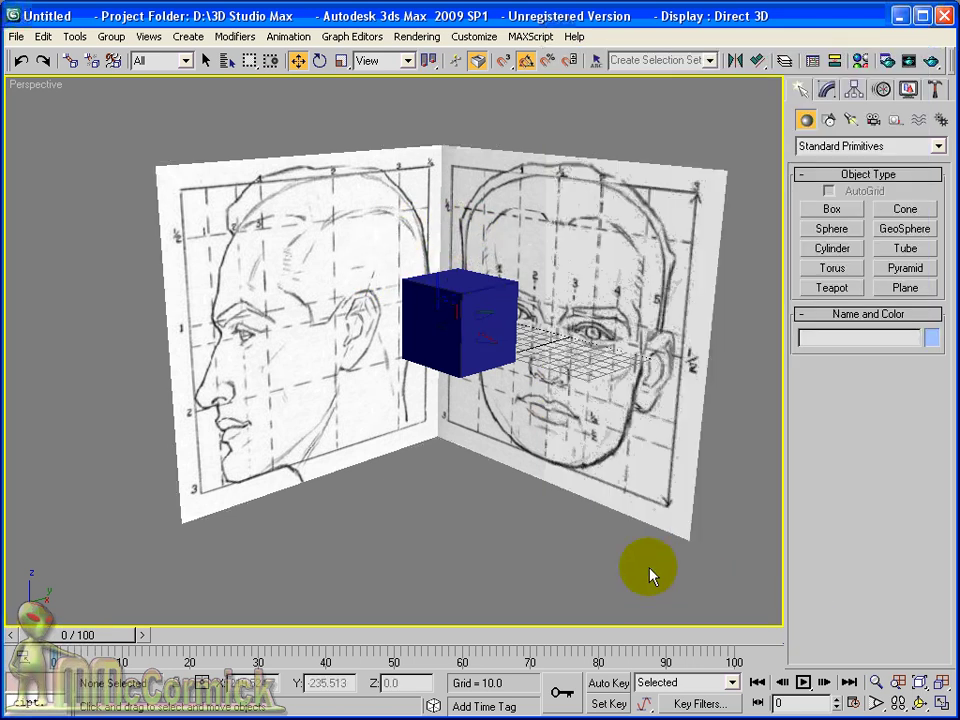
mouse_move(354, 377)
middle_mouse_down("alt")
mouse_move(383, 378)
mouse_move(407, 353)
mouse_move(515, 365)
mouse_move(574, 356)
mouse_move(497, 360)
mouse_move(418, 345)
mouse_move(281, 366)
mouse_move(182, 366)
mouse_move(446, 364)
mouse_move(493, 315)
middle_mouse_up("alt")
left_click(471, 313)
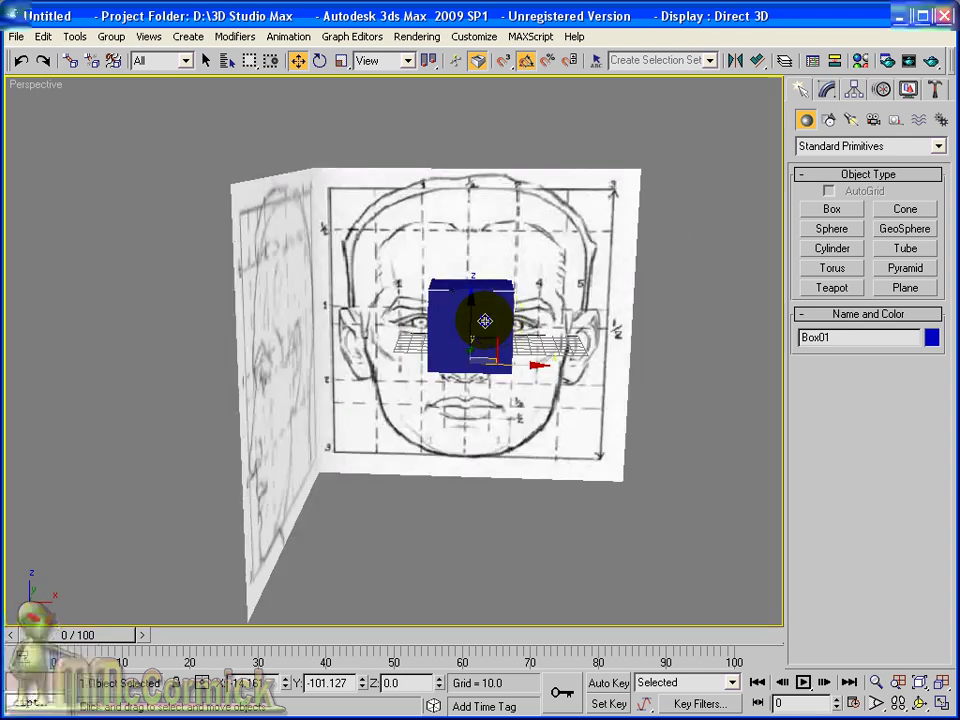
- Convert Box01 to Editable Poly, nudge it right along X, and show the Modifier List
right_click(484, 320)
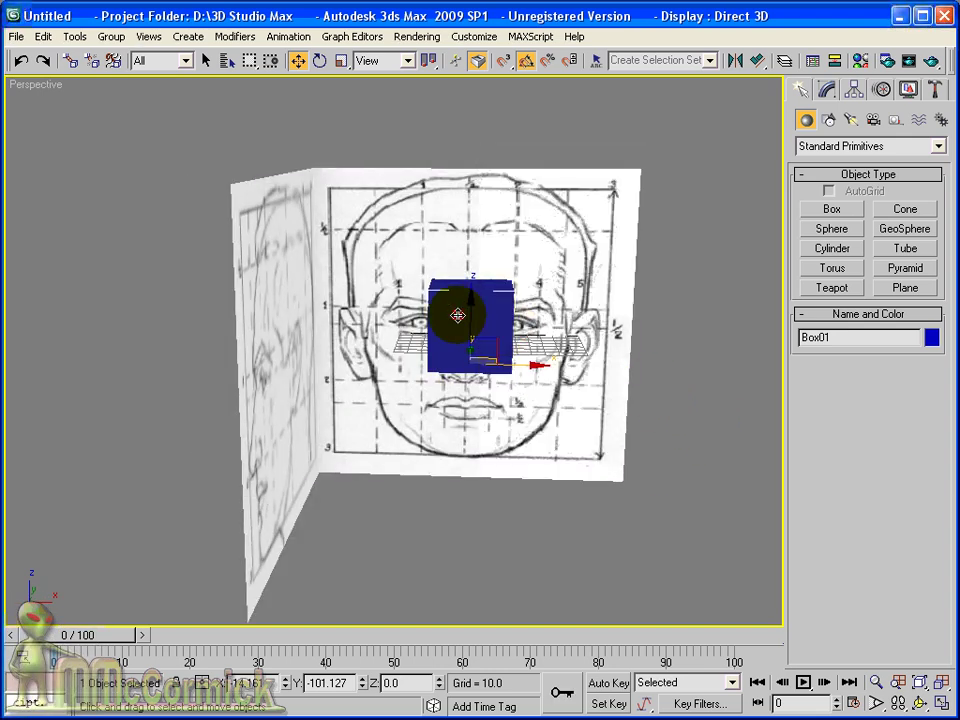
right_click(460, 310)
mouse_move(520, 481)
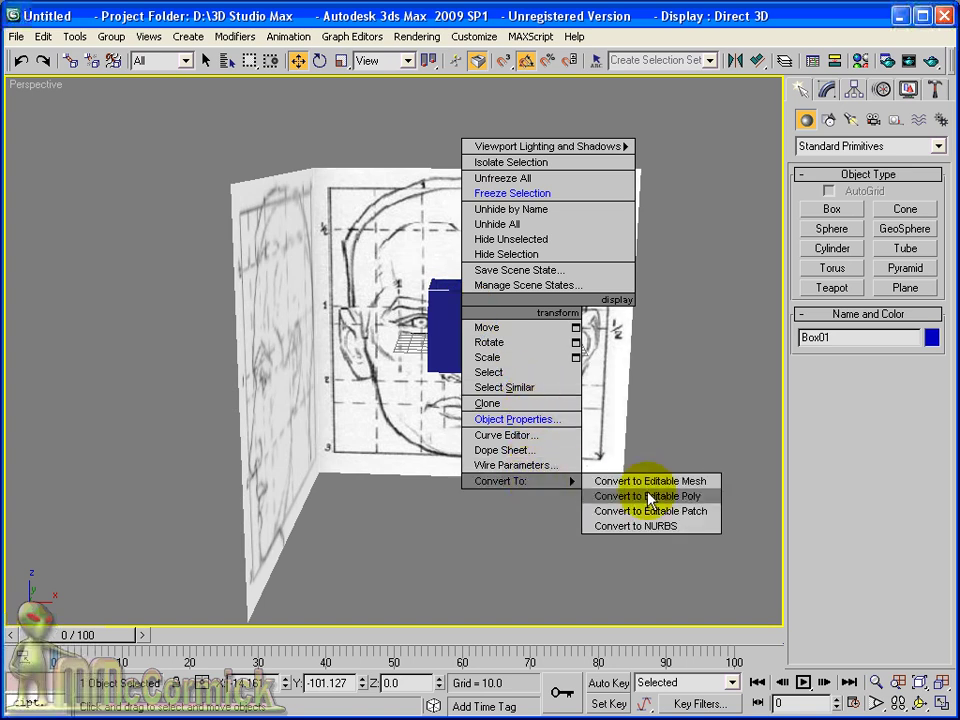
left_click(647, 494)
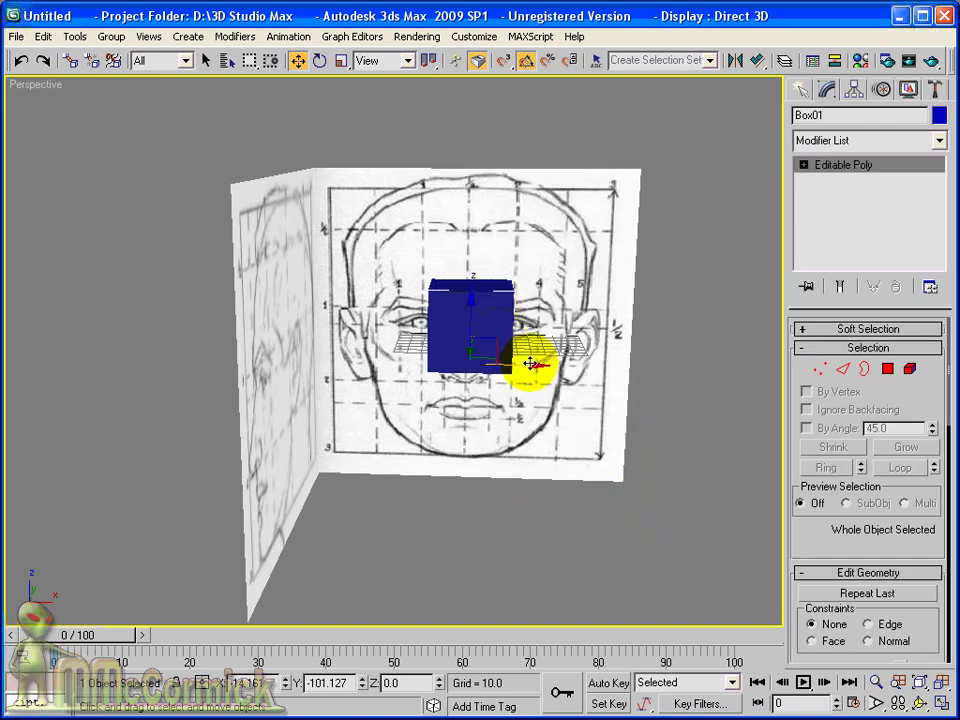
left_click_drag(530, 364, 567, 364)
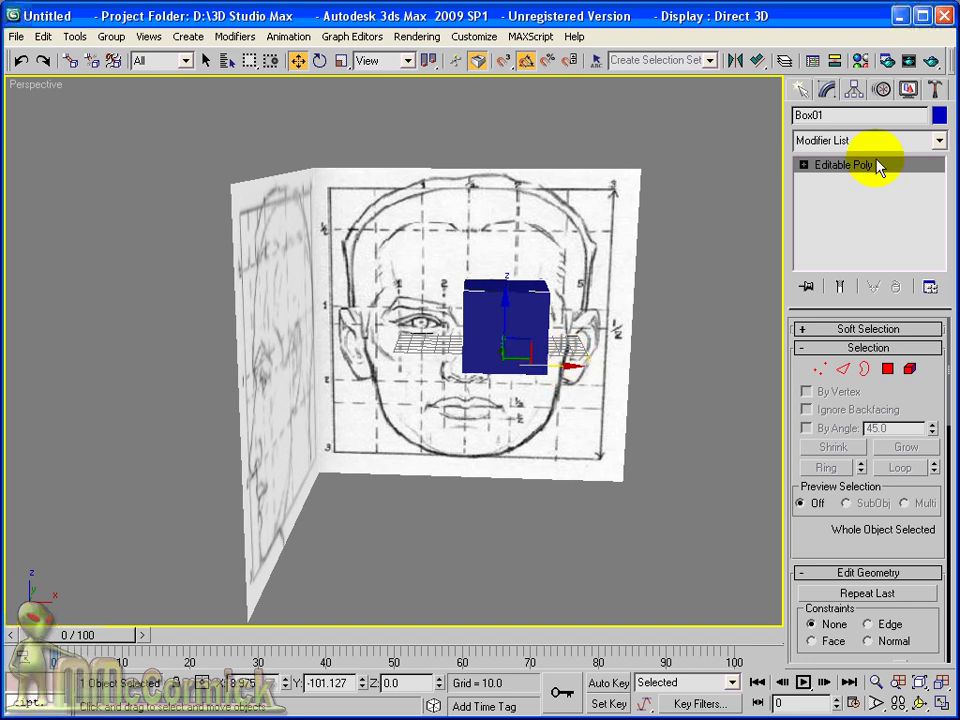
left_click(939, 140)
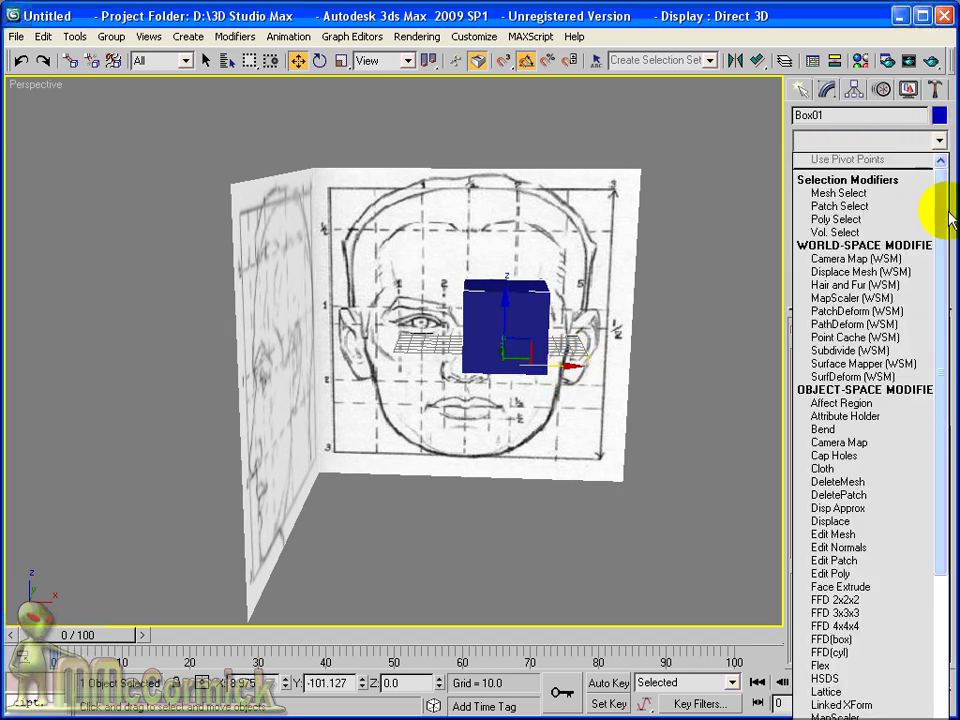
- Add a Symmetry modifier to the box with the Mirror Axis set to X
mouse_move(939, 208)
left_mouse_down()
mouse_move(950, 258)
mouse_move(945, 610)
left_mouse_up()
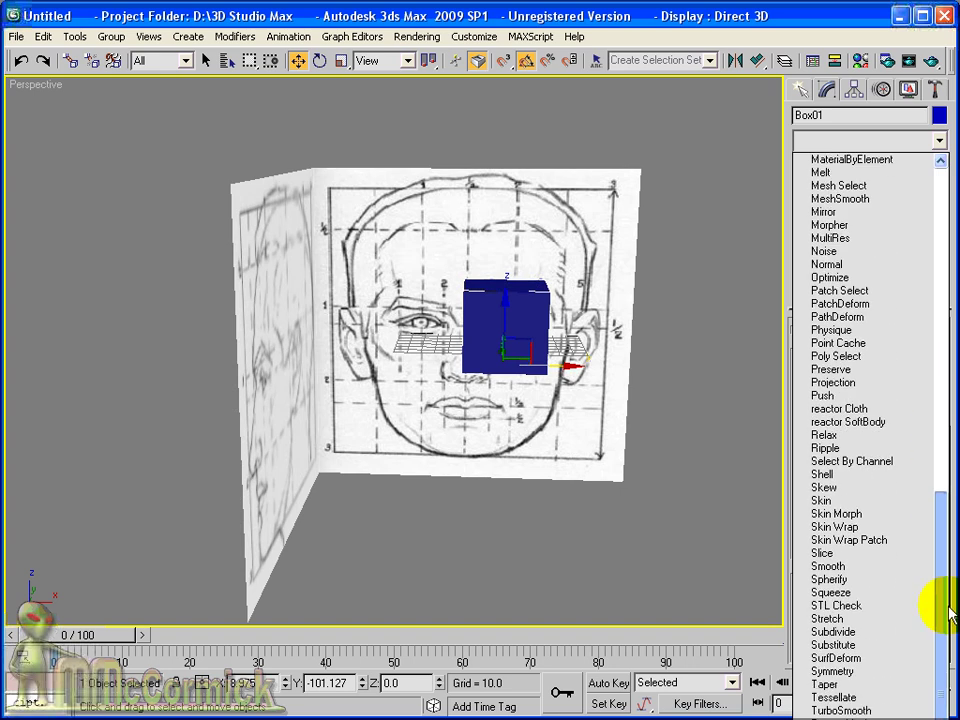
left_click(887, 669)
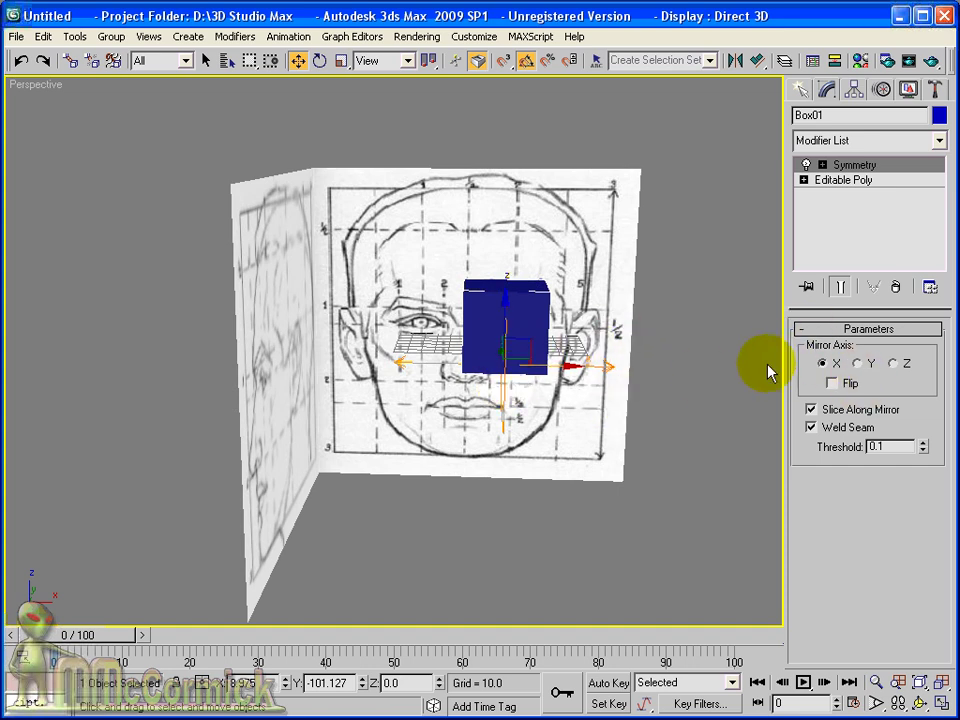
left_click(858, 364)
left_click(896, 364)
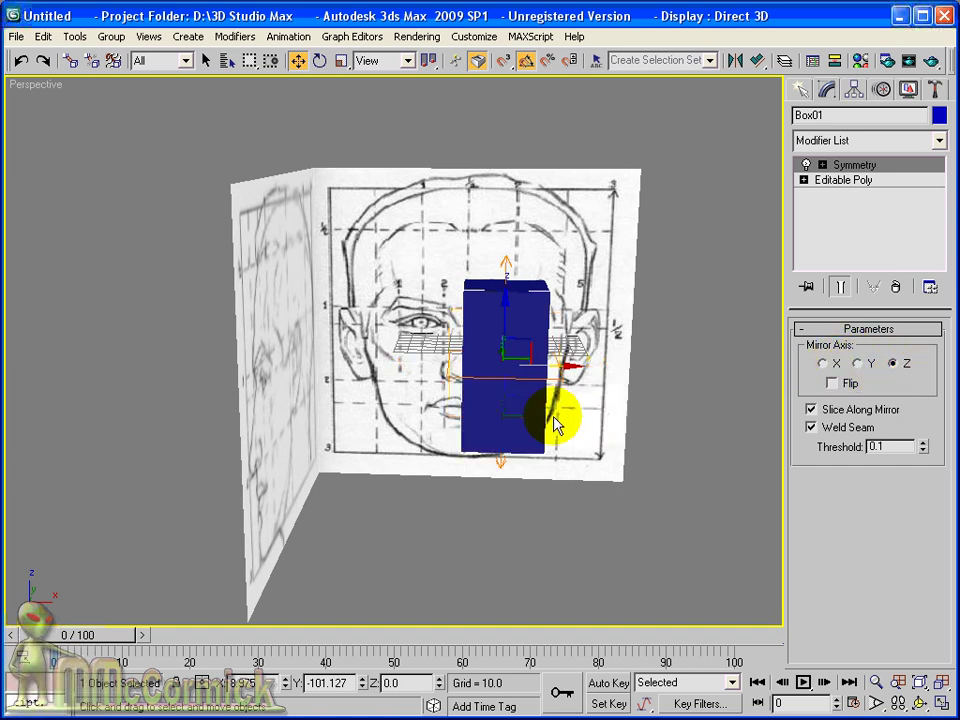
left_click(860, 364)
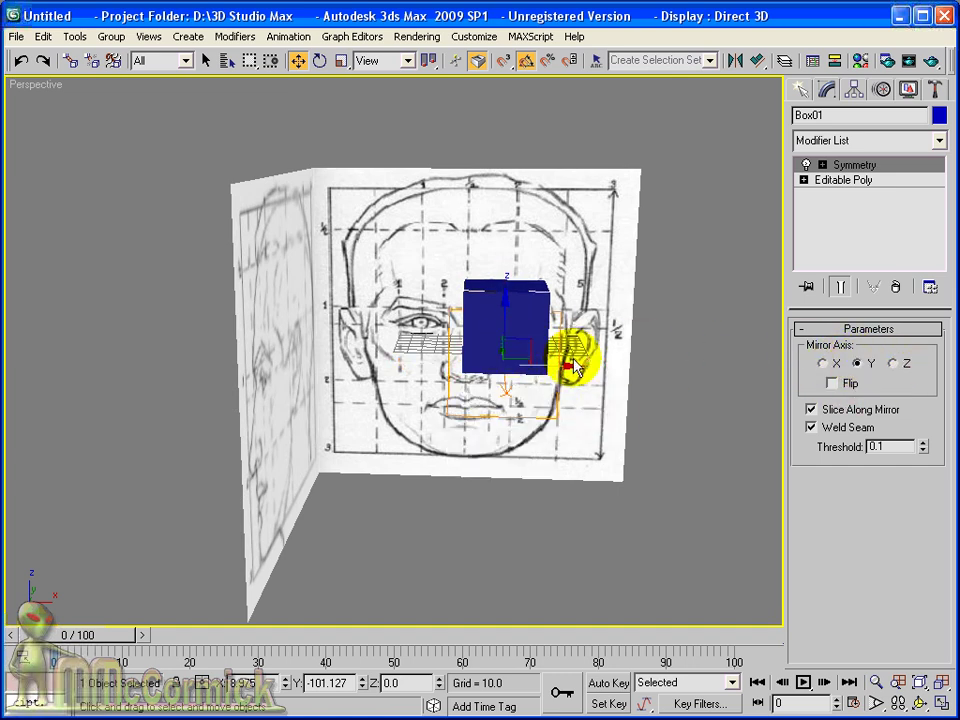
left_click(822, 364)
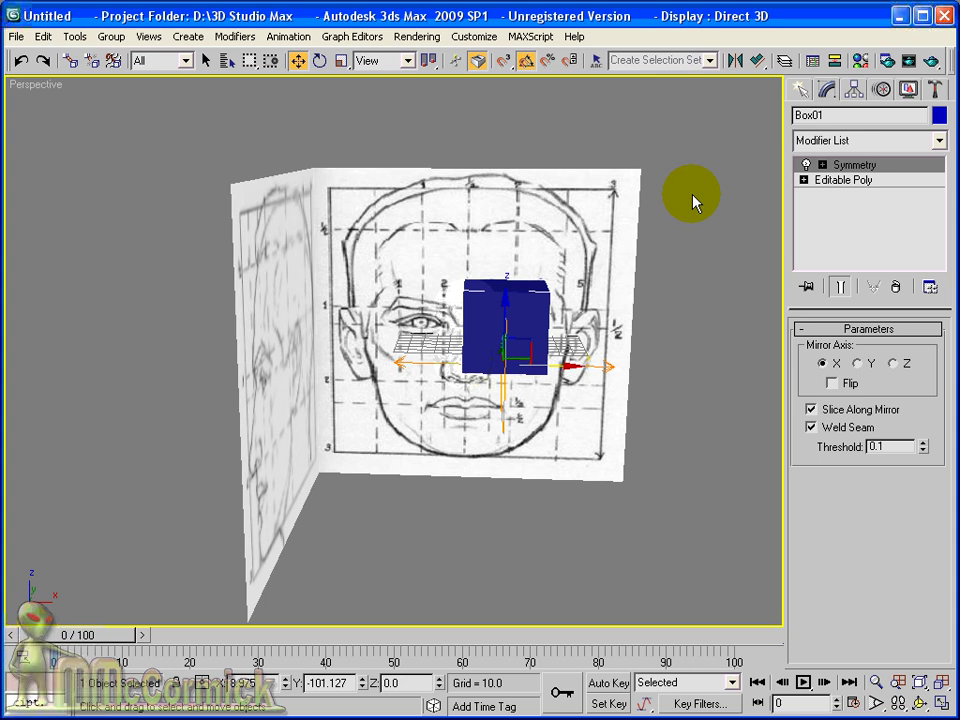
- Slide the Symmetry mirror plane along X, with Flip off, so the box doubles into mirrored halves
left_click(821, 165)
left_click(855, 180)
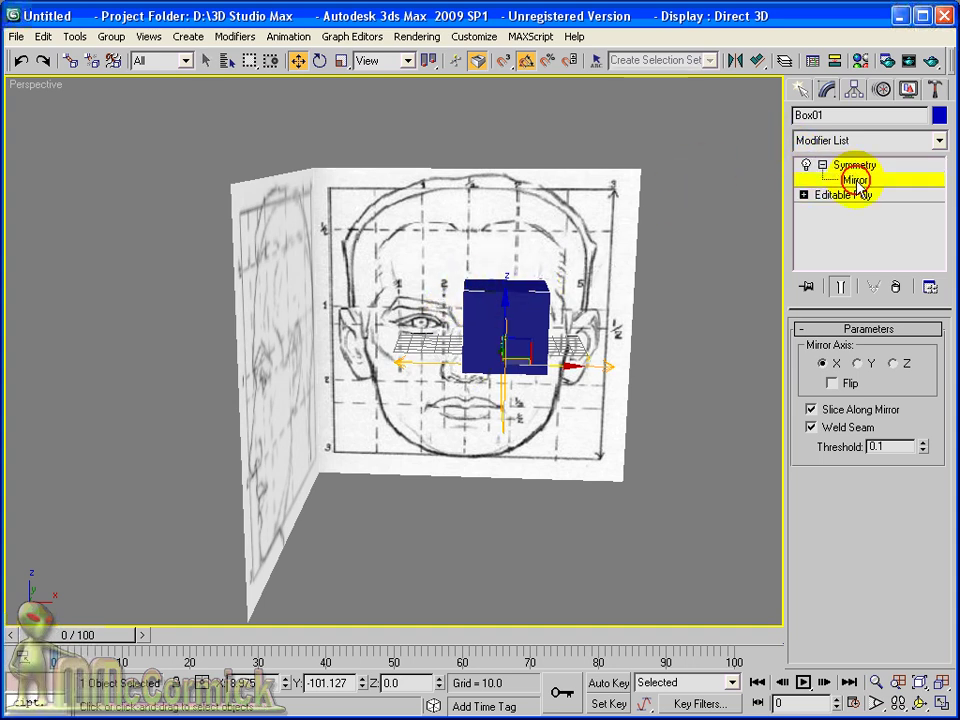
mouse_move(566, 364)
left_mouse_down()
mouse_move(532, 364)
mouse_move(545, 364)
left_mouse_up()
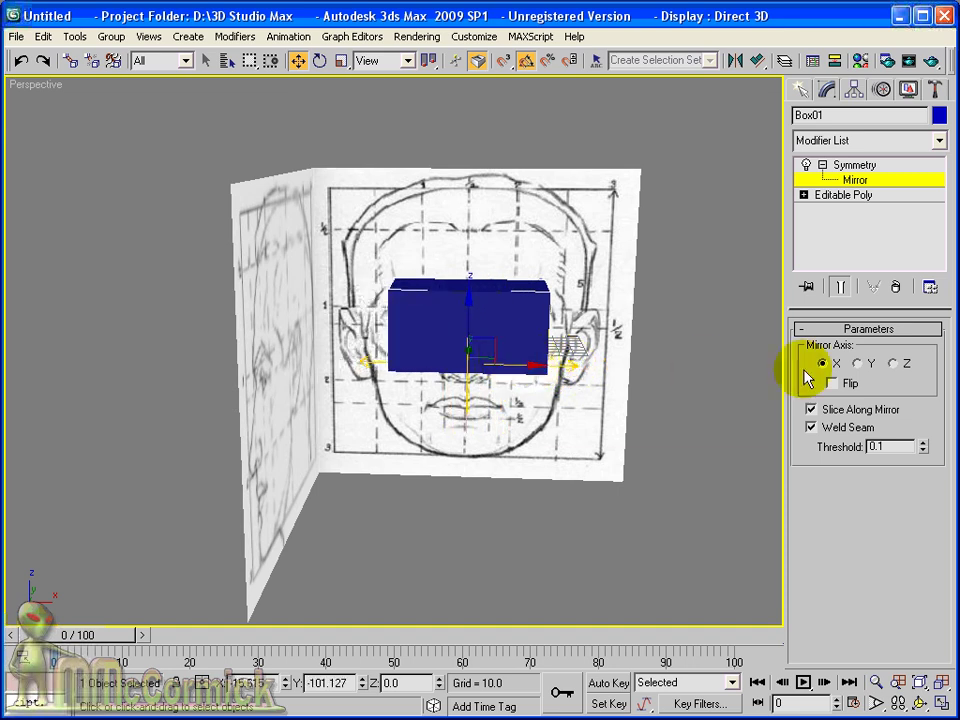
left_click(832, 383)
left_click(832, 383)
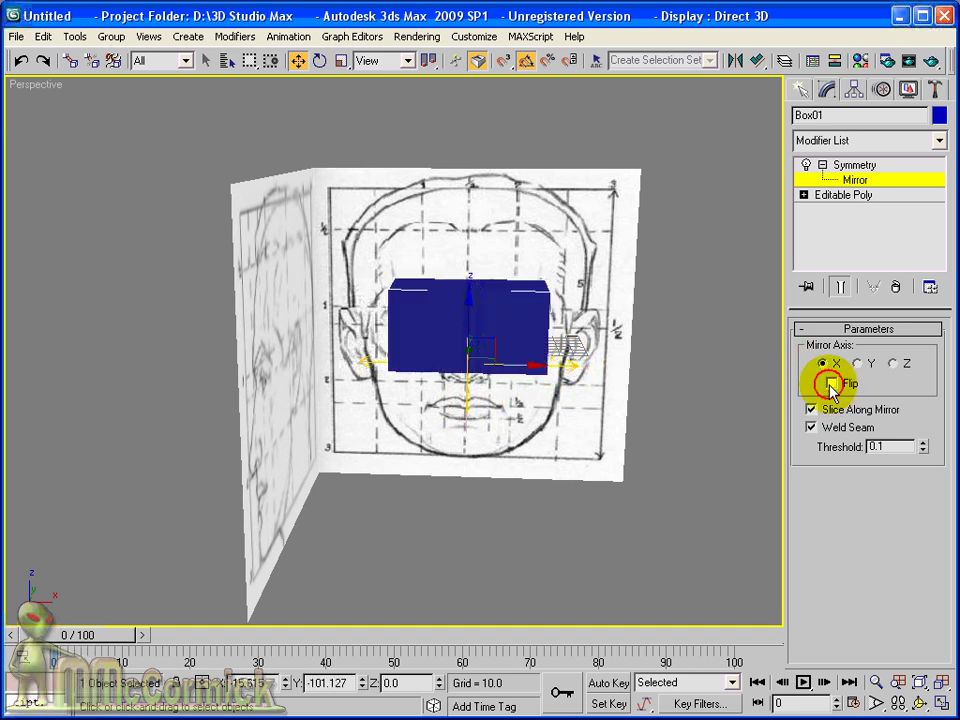
left_click(830, 380)
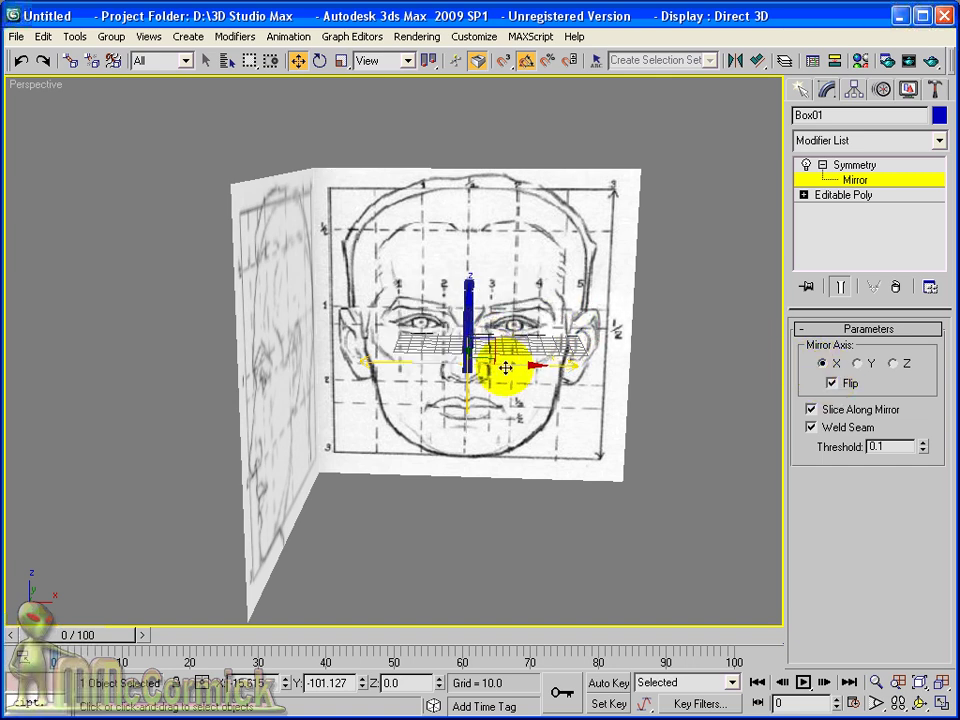
mouse_move(531, 369)
left_mouse_down()
mouse_move(624, 364)
mouse_move(568, 356)
left_mouse_up()
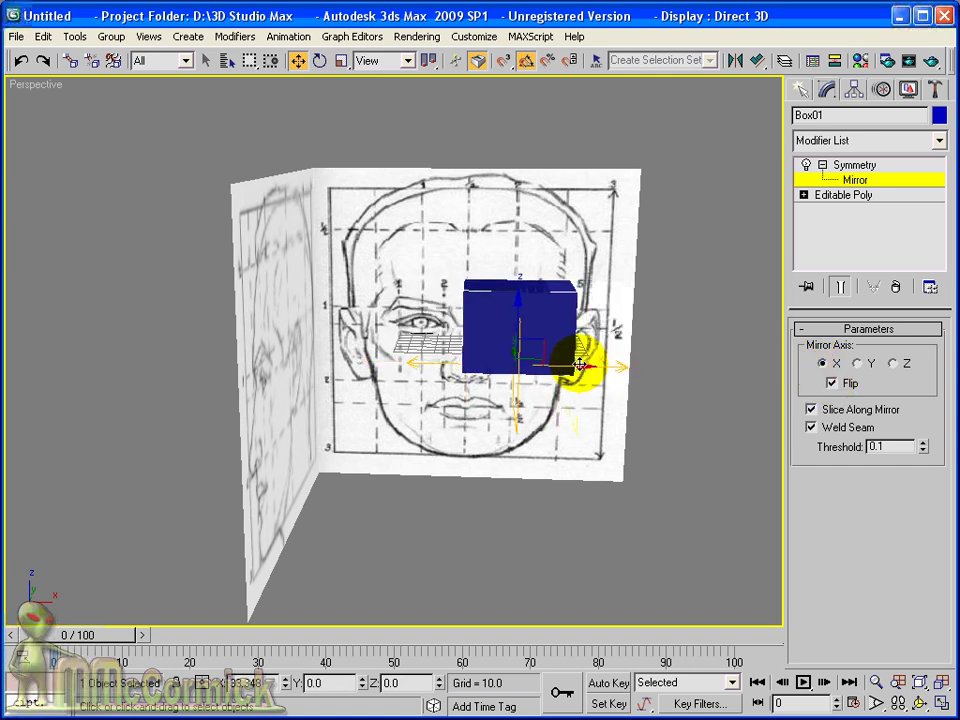
left_click(829, 382)
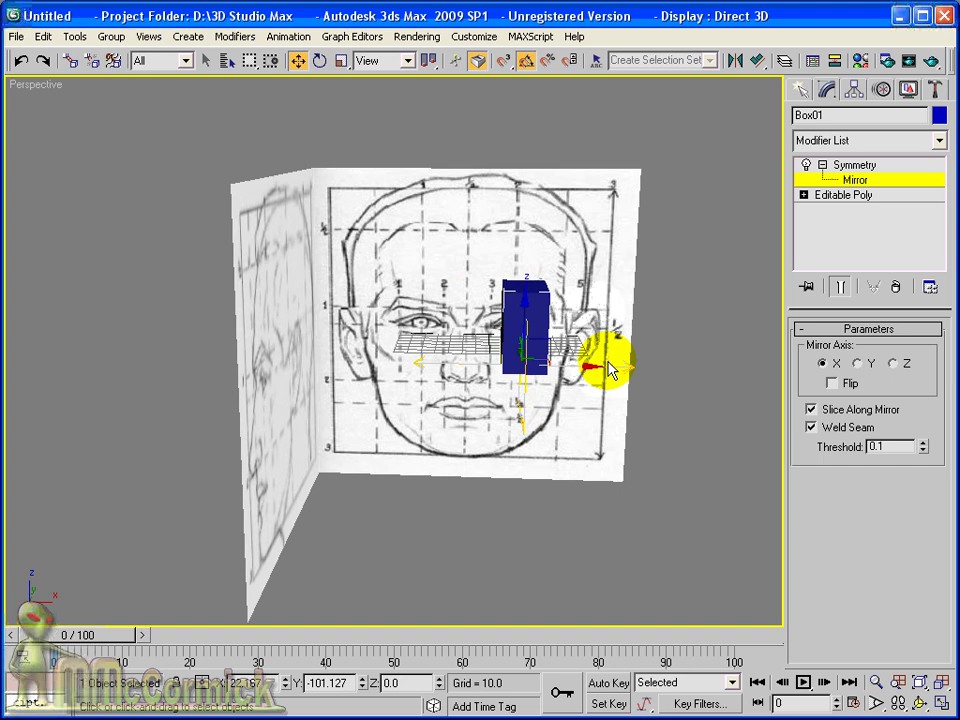
left_click_drag(579, 364, 522, 363)
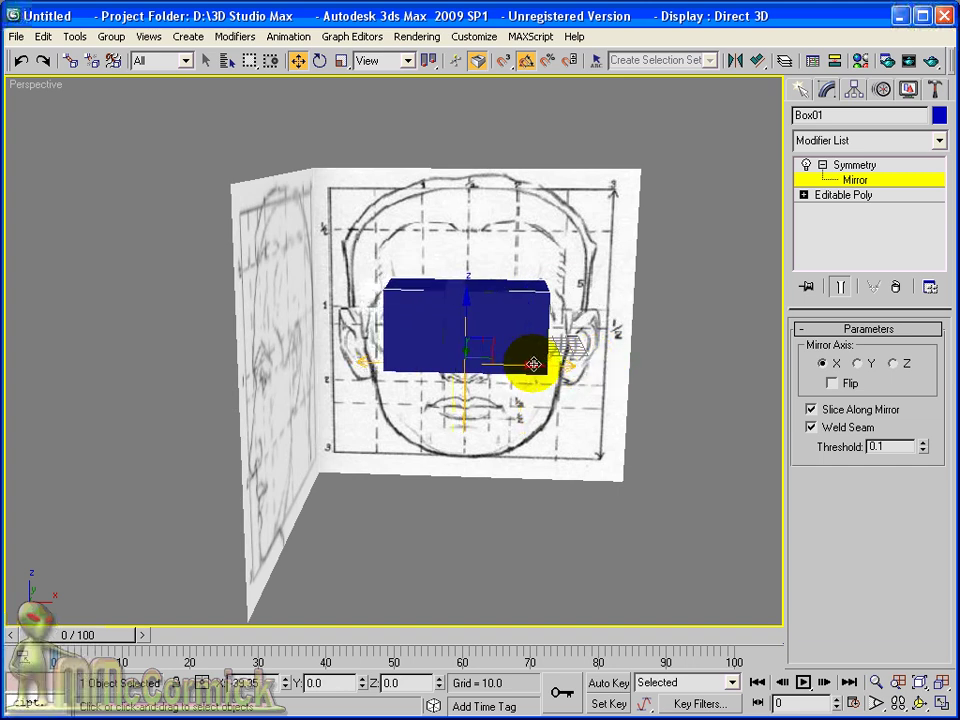
- Turn on Edged Faces in the Perspective viewport and zoom in on the box
right_click(44, 88)
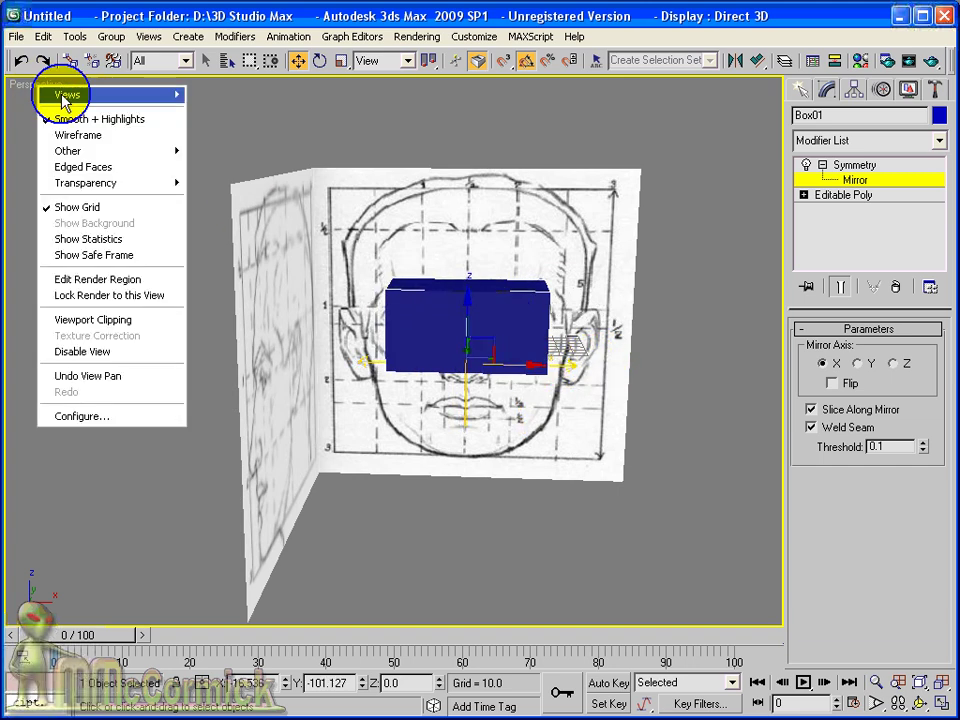
left_click(78, 166)
scroll(473, 366, "up", 2)
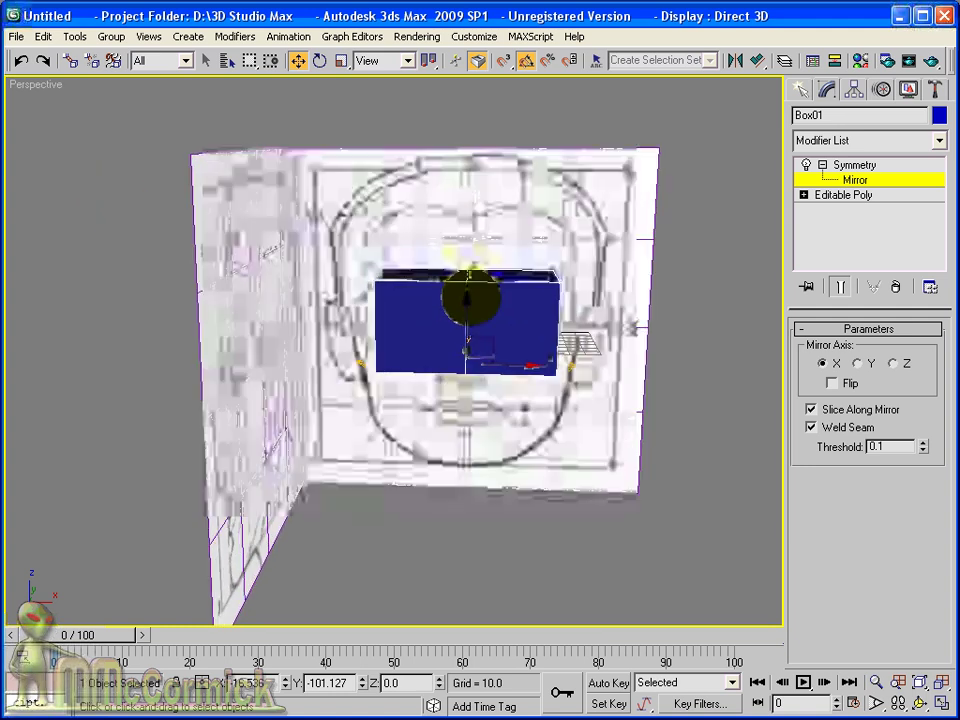
scroll(470, 355, "up", 2)
scroll(473, 213, "up", 2)
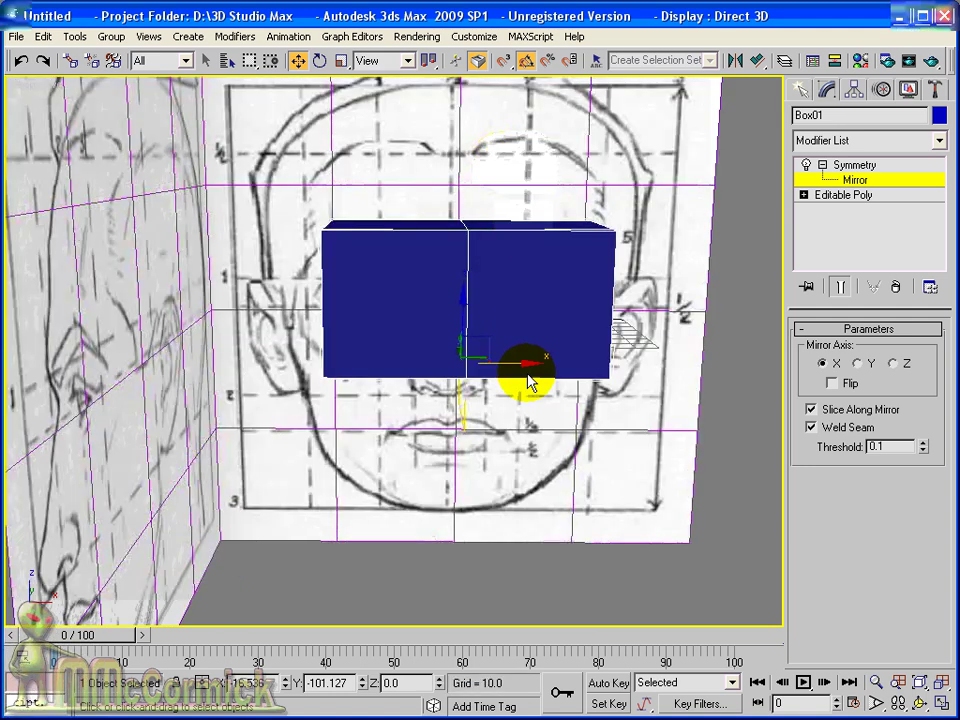
- Move the mirror gizmo along X so the seam runs down the face's centre line
mouse_move(527, 360)
left_mouse_down()
mouse_move(507, 362)
mouse_move(529, 372)
left_mouse_up()
mouse_move(530, 378)
middle_mouse_down("alt")
mouse_move(524, 385)
mouse_move(797, 443)
mouse_move(610, 345)
mouse_move(568, 305)
mouse_move(500, 368)
middle_mouse_up("alt")
mouse_move(500, 365)
left_mouse_down()
mouse_move(482, 364)
mouse_move(574, 366)
mouse_move(489, 369)
mouse_move(510, 356)
left_mouse_up()
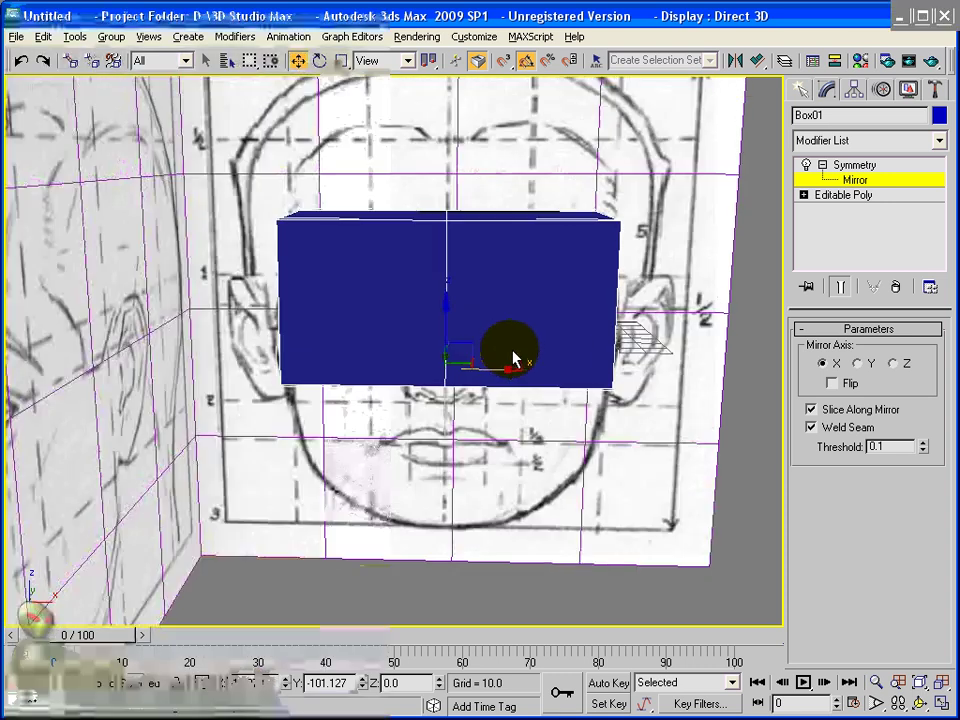
middle_click_drag(510, 352, 465, 375)
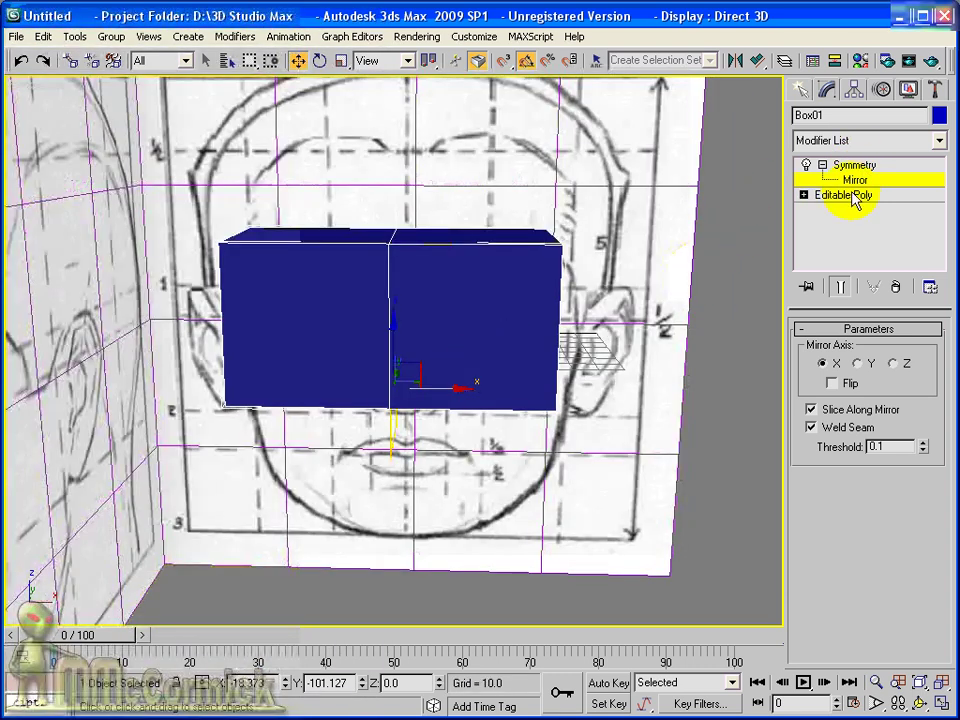
- Select the Editable Poly level with Show End Result on, keeping the full mirrored box visible
left_click(843, 195)
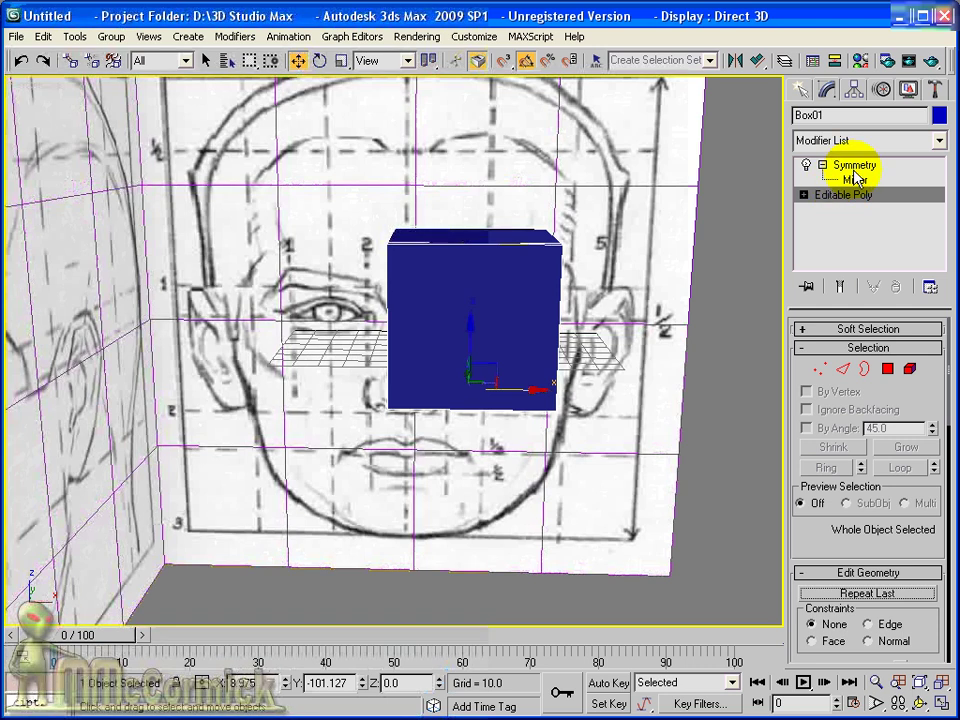
left_click(843, 289)
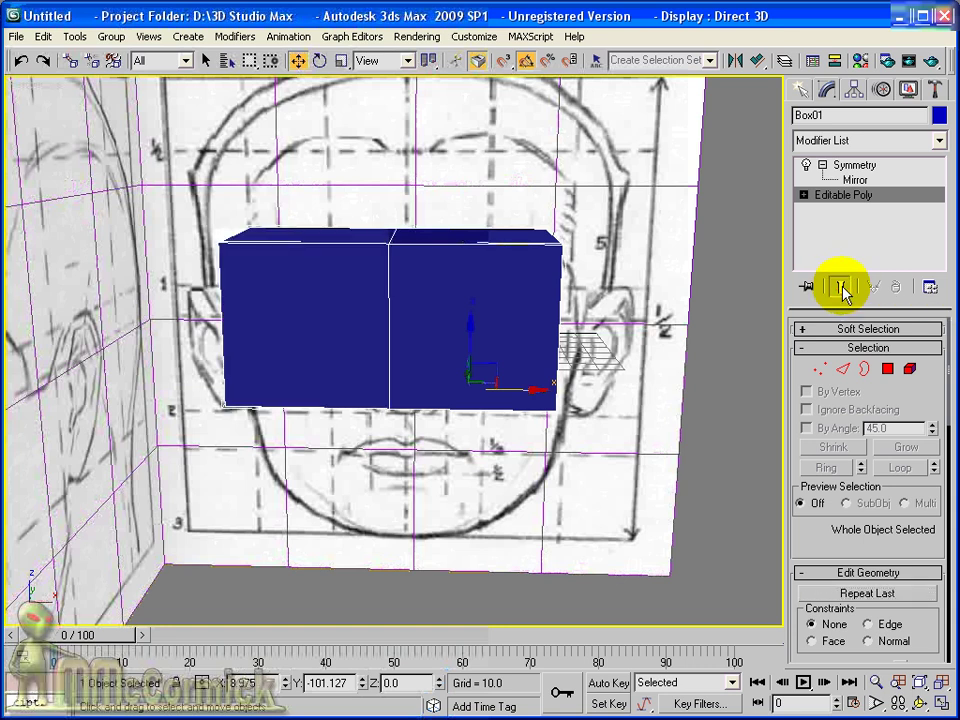
left_click(843, 289)
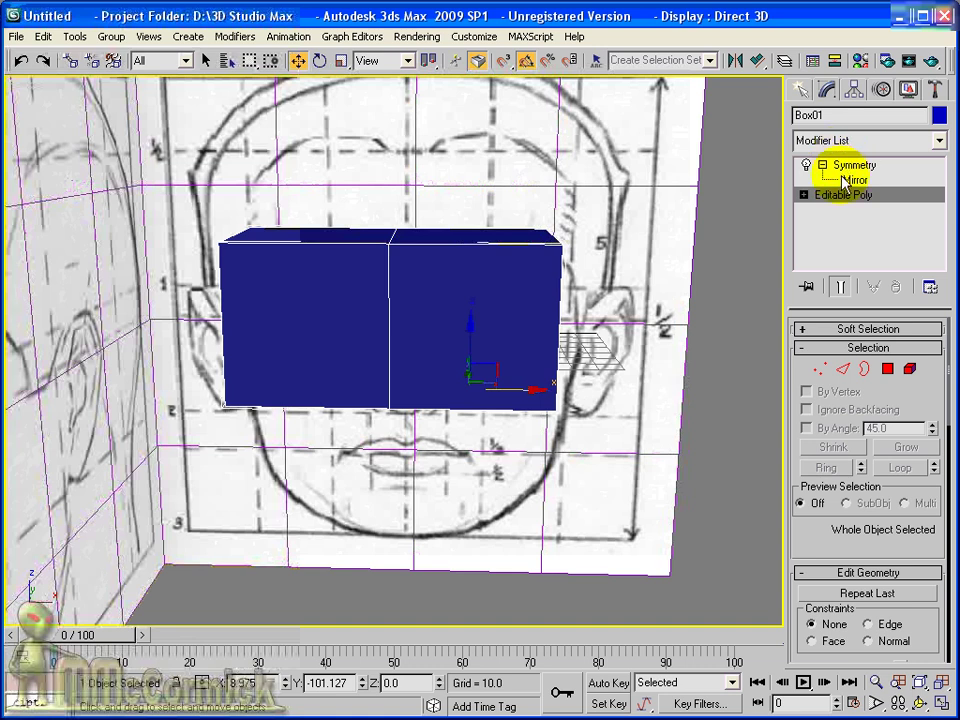
left_click(843, 289)
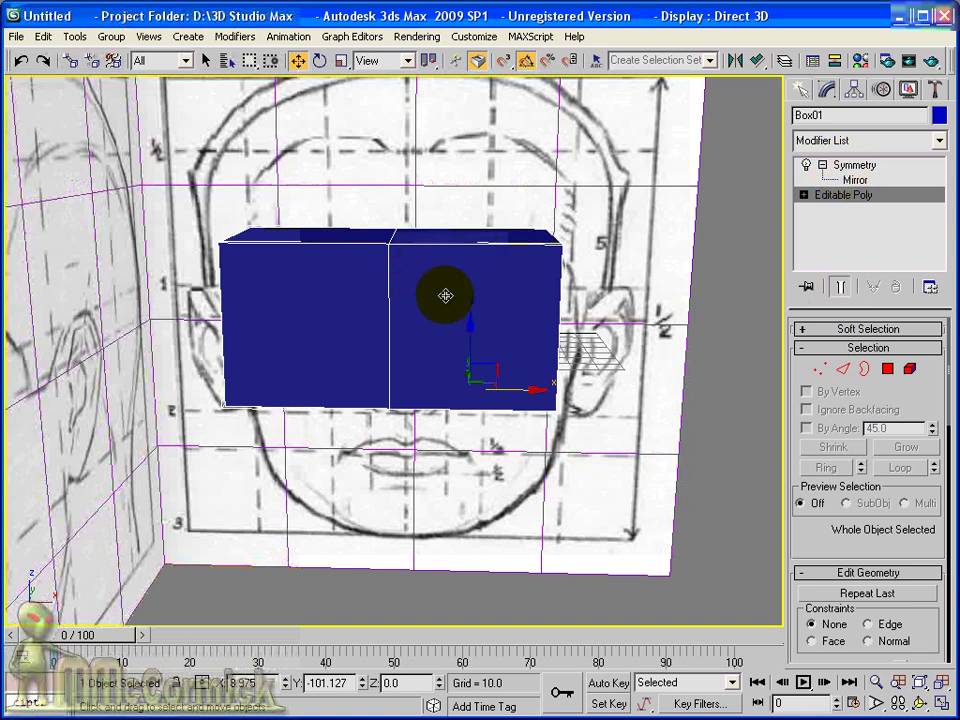
middle_click_drag(446, 294, 476, 293)
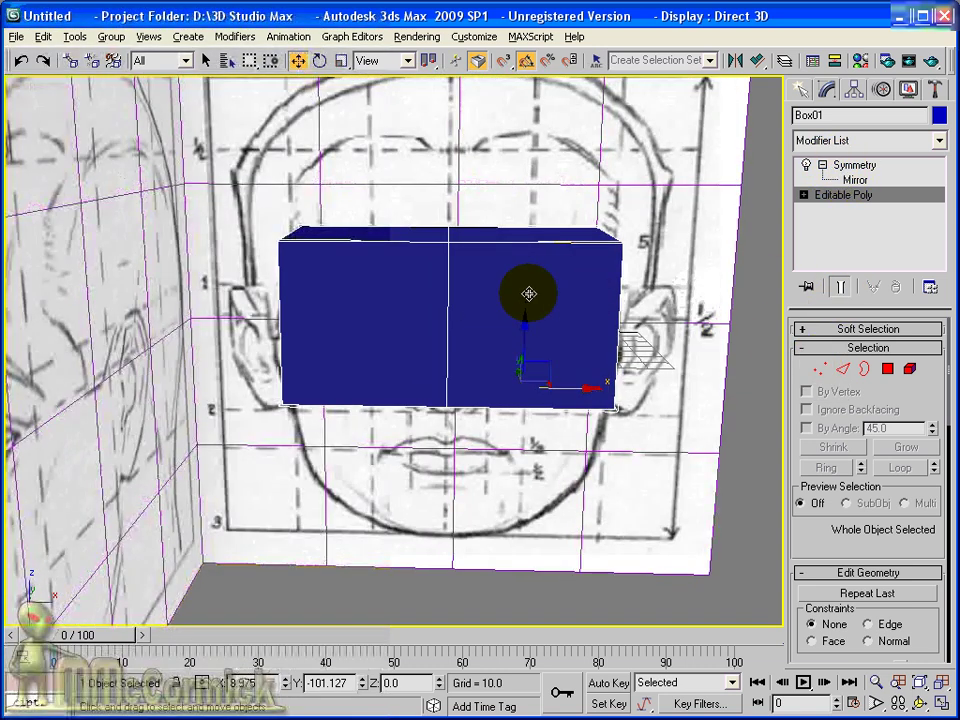
mouse_move(528, 293)
middle_mouse_down("alt")
mouse_move(510, 291)
mouse_move(519, 291)
mouse_move(518, 336)
middle_mouse_up("alt")
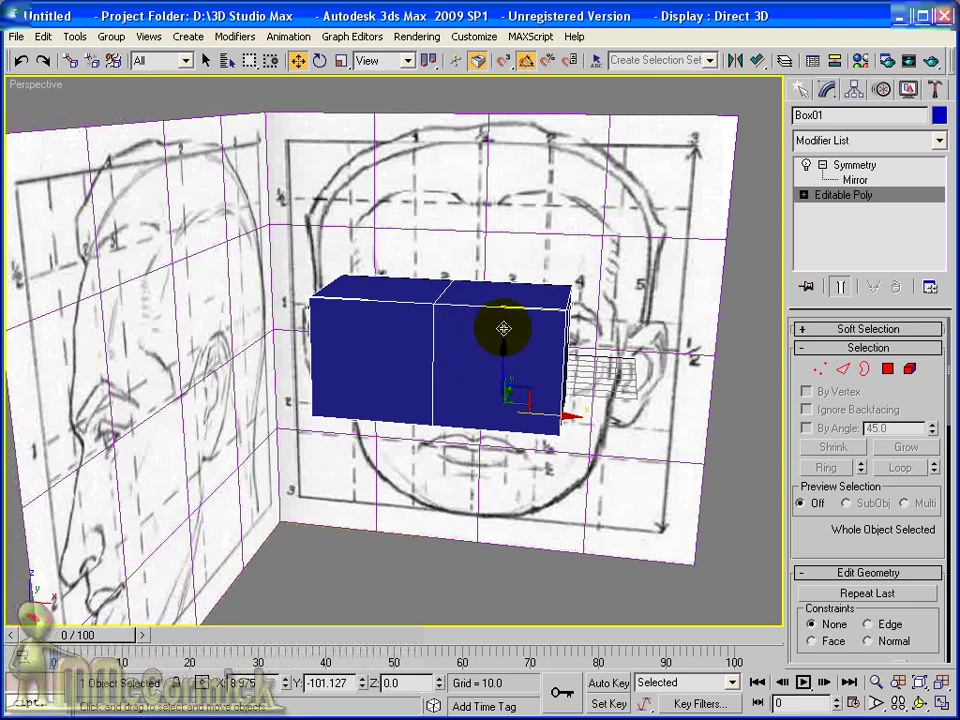
- Enable See-Through for the box in its Object Properties
right_click(484, 326)
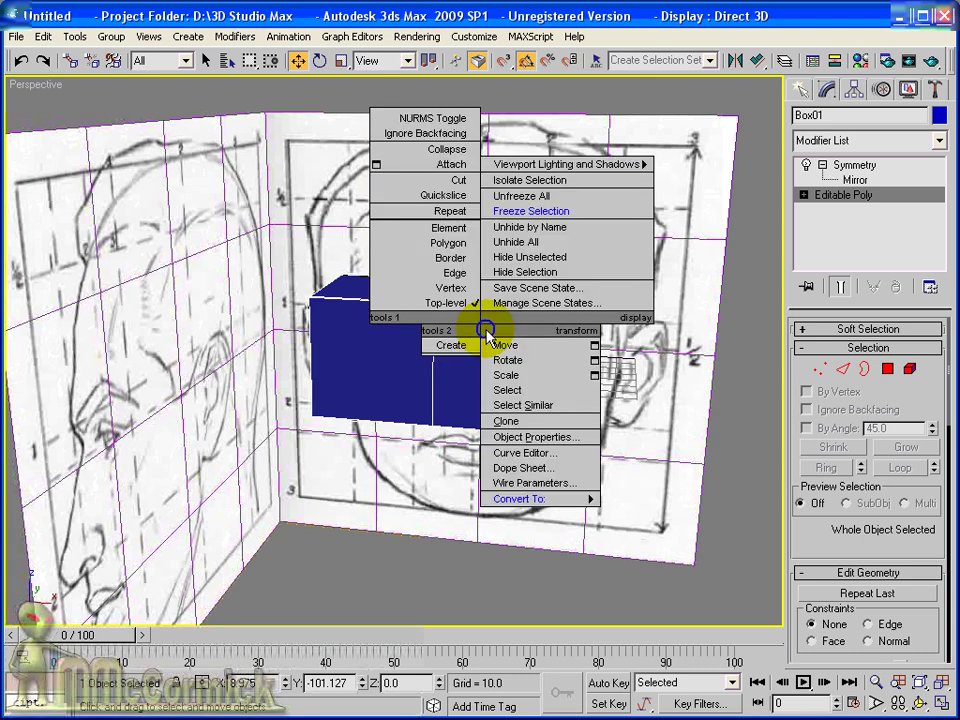
left_click(537, 437)
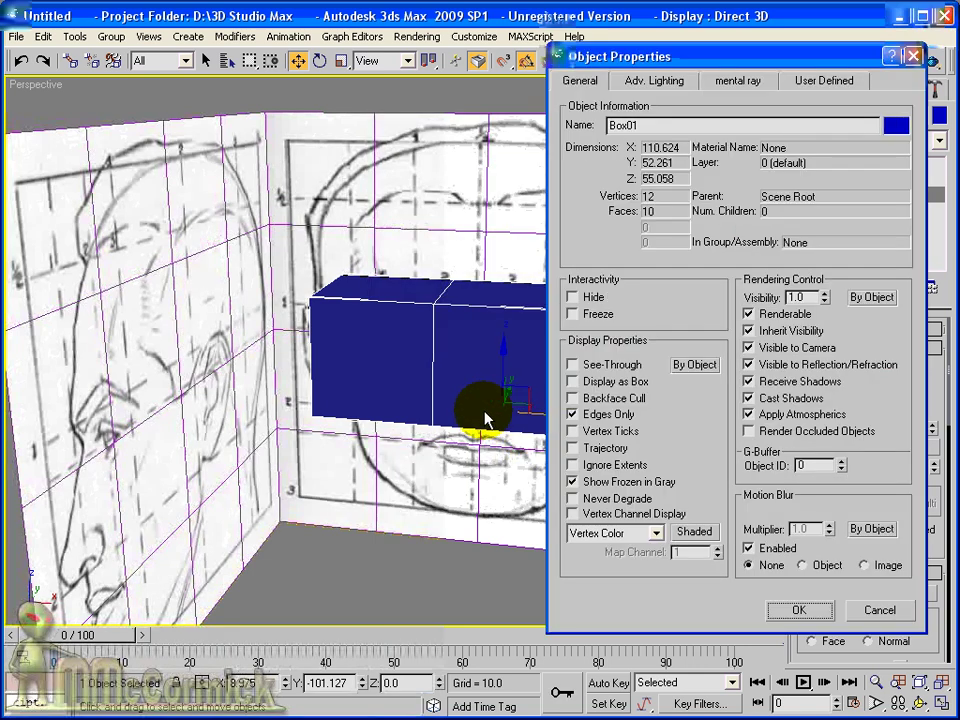
left_click(574, 366)
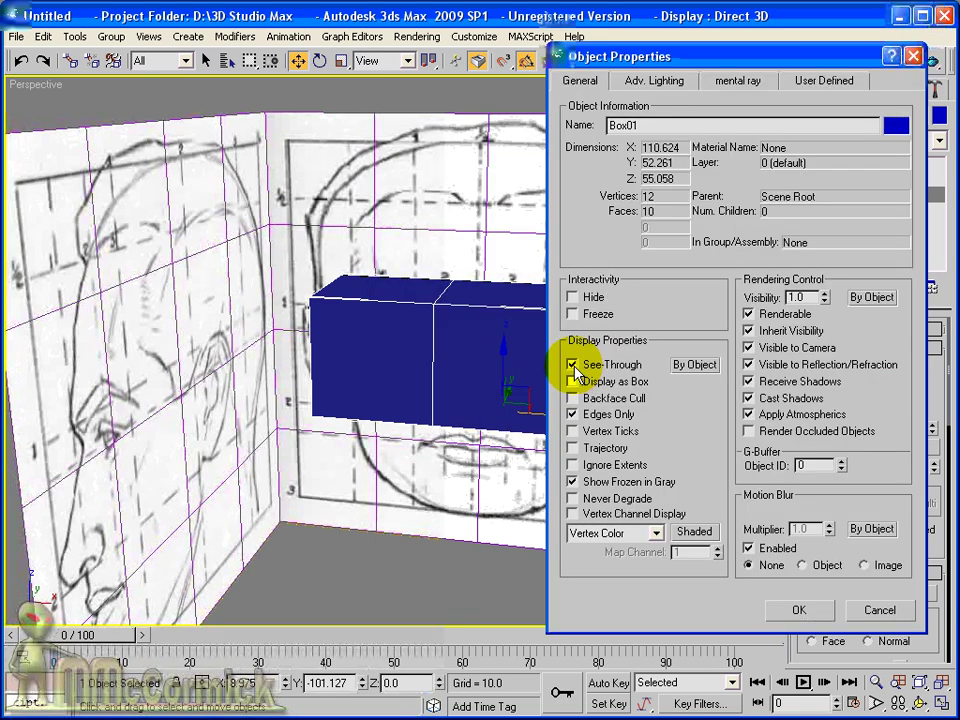
left_click(799, 610)
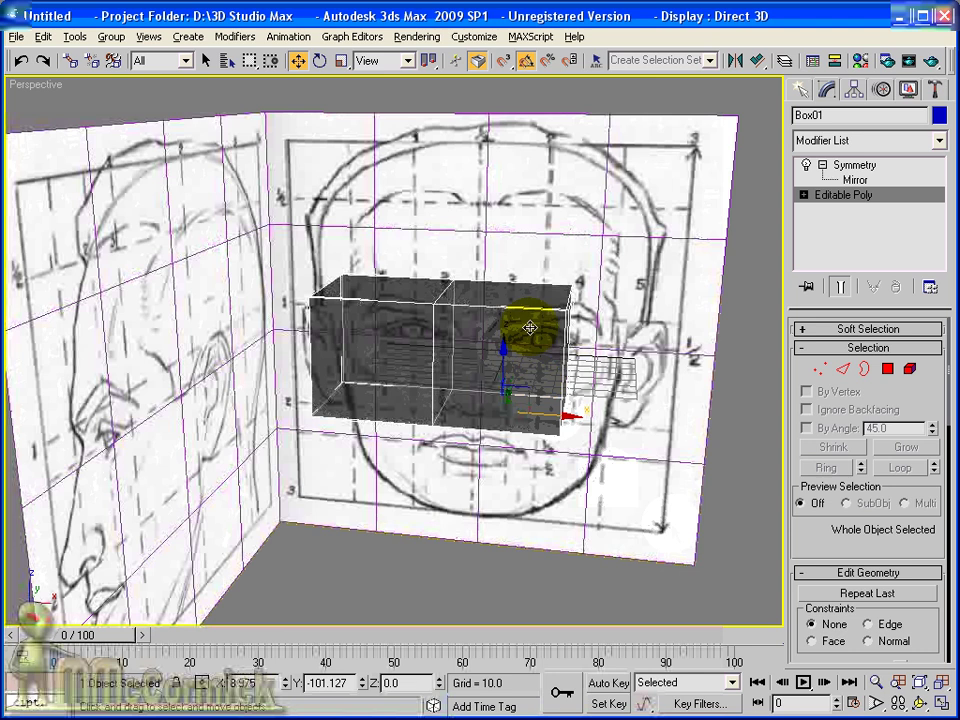
- In Vertex mode, pull the two selected top vertices outward to taper the block
mouse_move(521, 339)
middle_mouse_down("alt")
mouse_move(456, 311)
mouse_move(368, 336)
mouse_move(522, 315)
mouse_move(514, 316)
middle_mouse_up("alt")
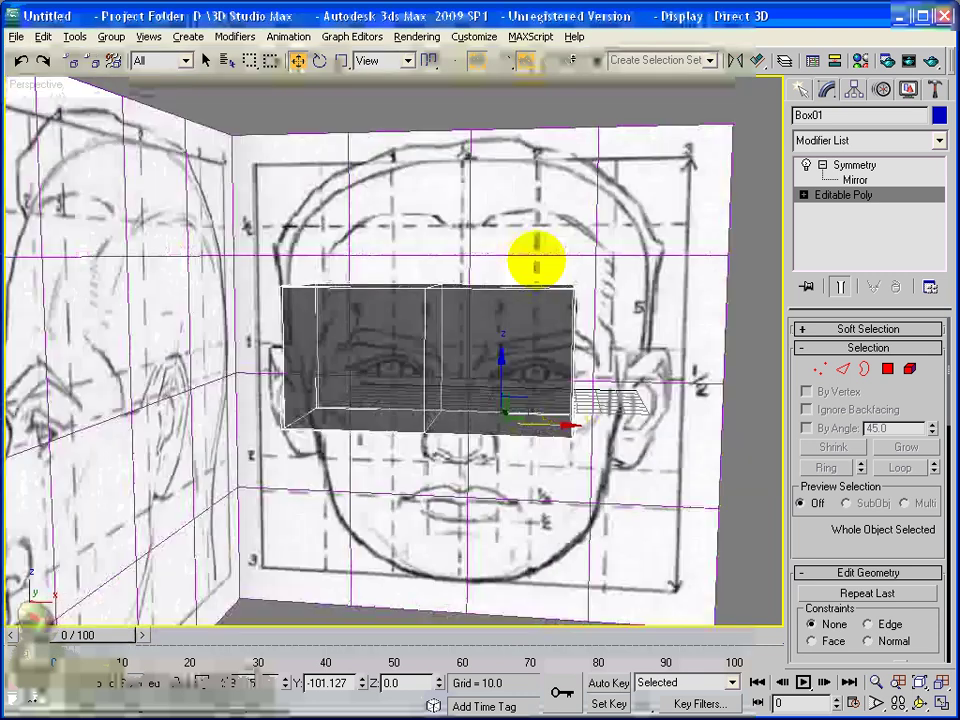
left_click(820, 370)
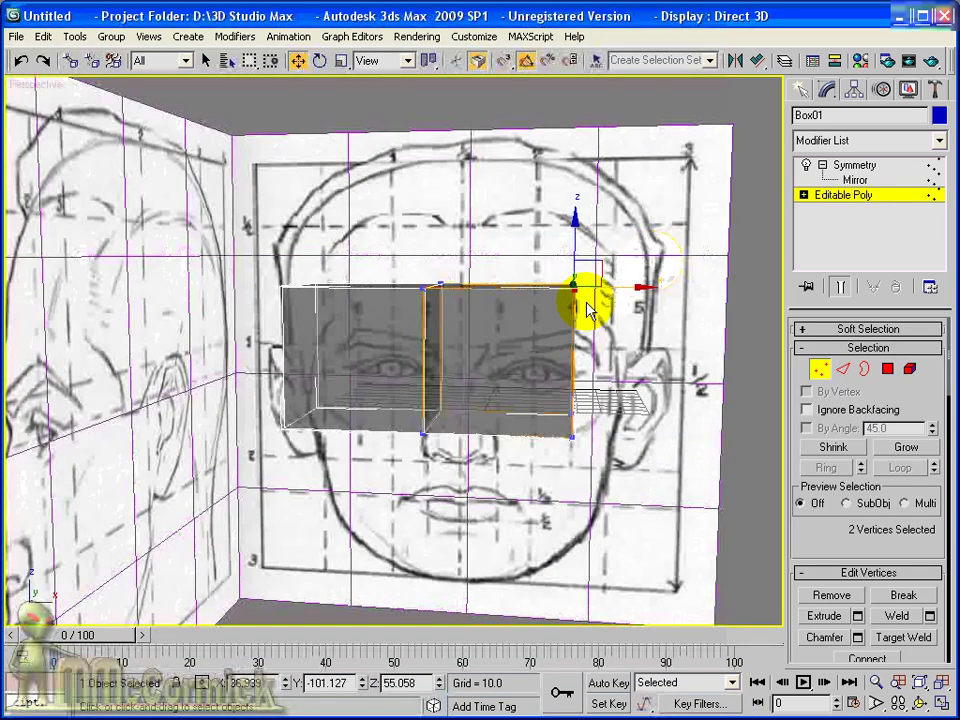
mouse_move(597, 280)
left_mouse_down()
mouse_move(586, 268)
mouse_move(671, 272)
left_mouse_up()
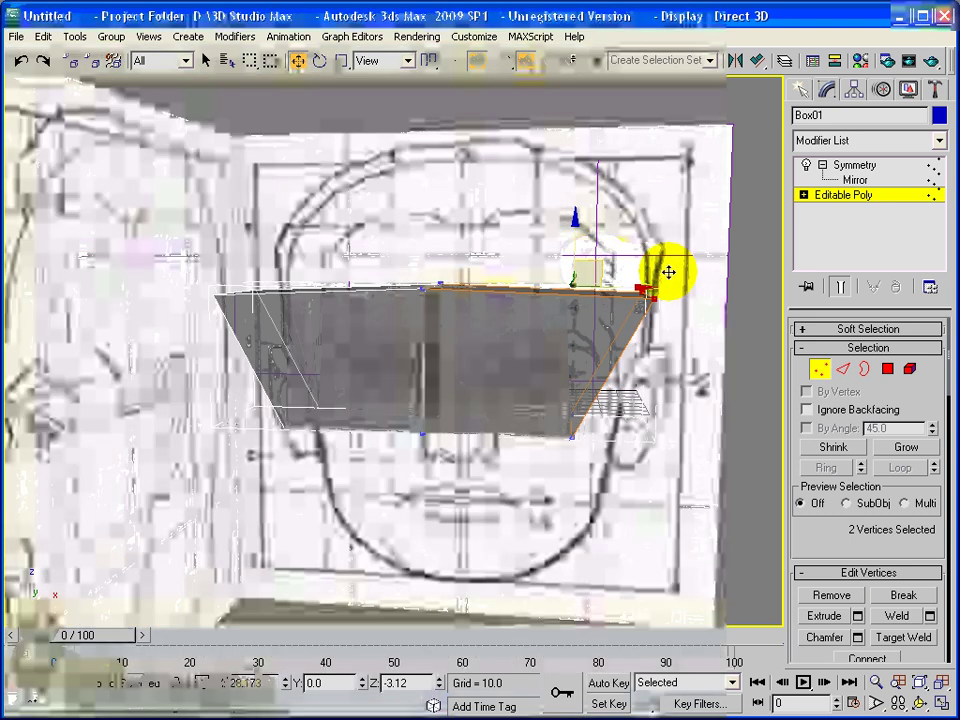